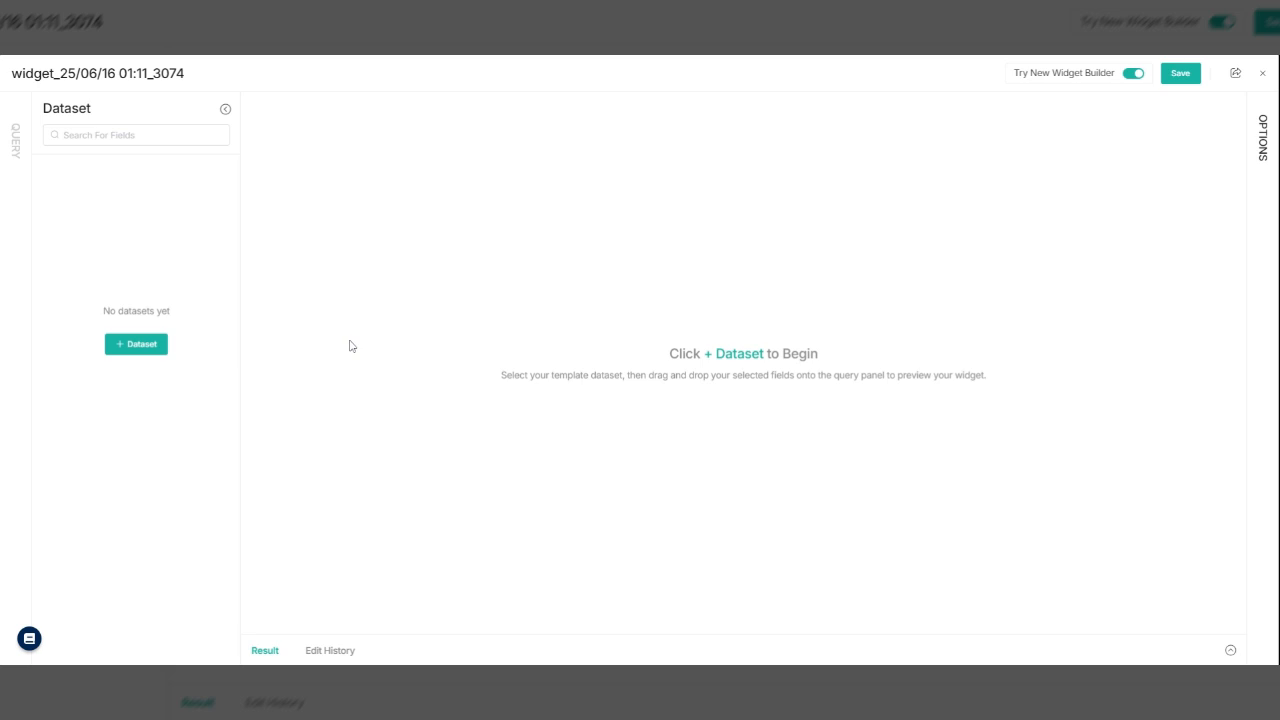
- Find "ticket detail" datasets in the ConnectWise Manage - API integration and add ConnectWise Manage Ticket Details - Layered to the widget
click(150, 350)
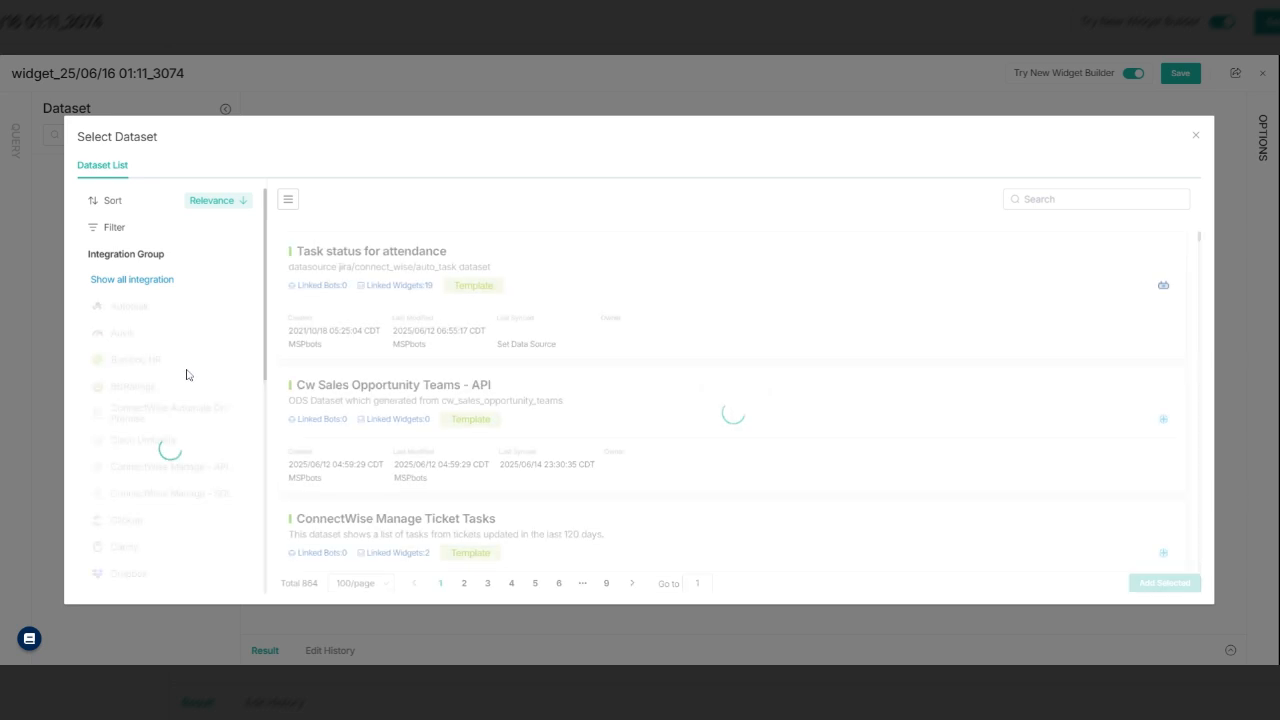
click(176, 478)
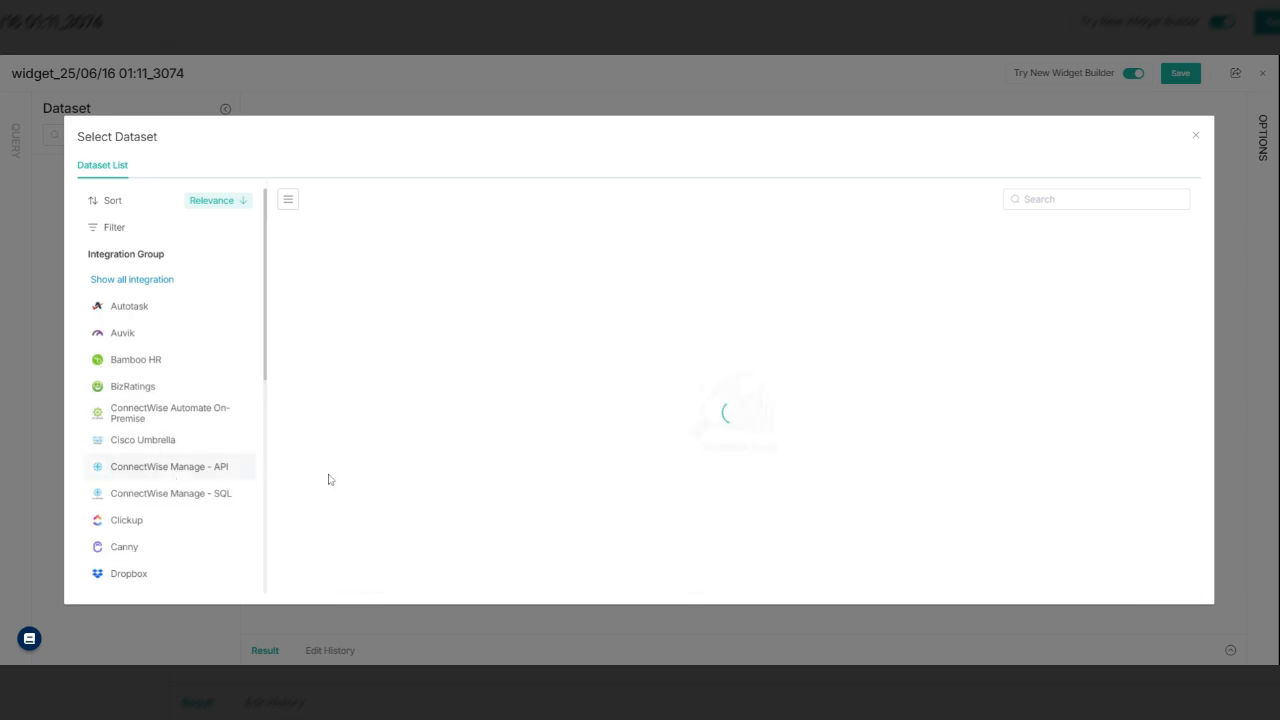
click(1068, 200)
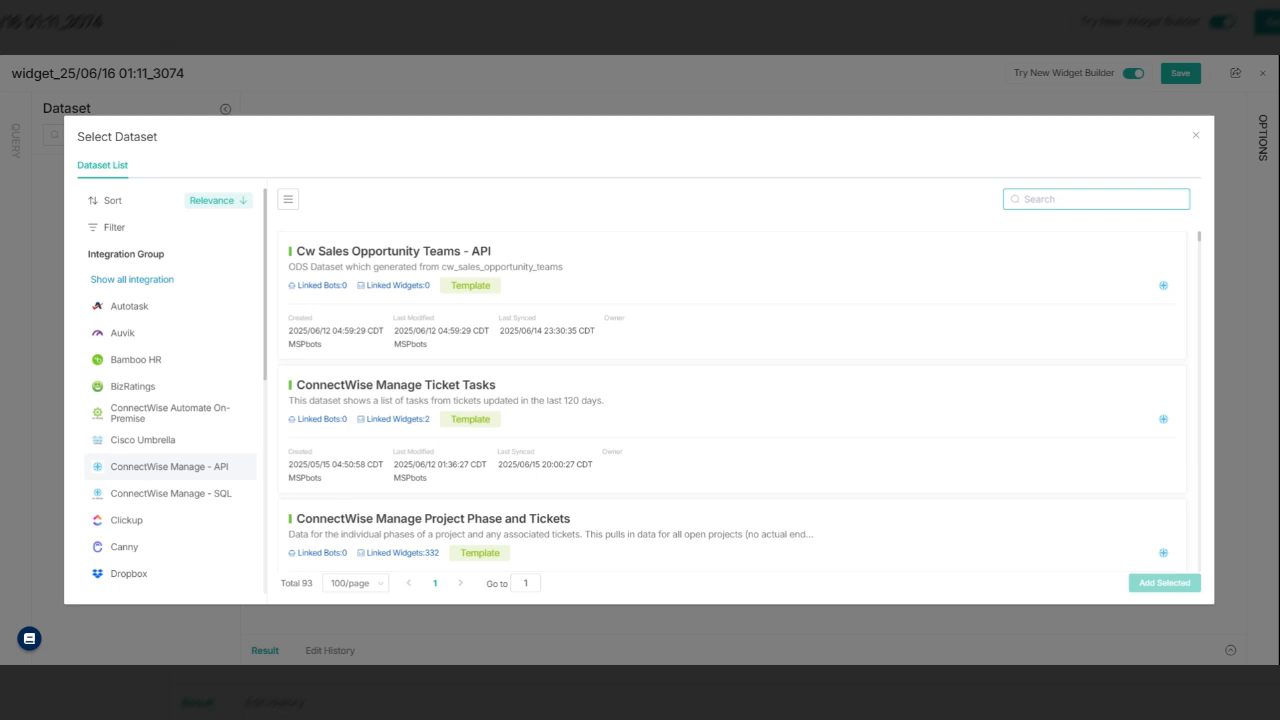
text(ticket d)
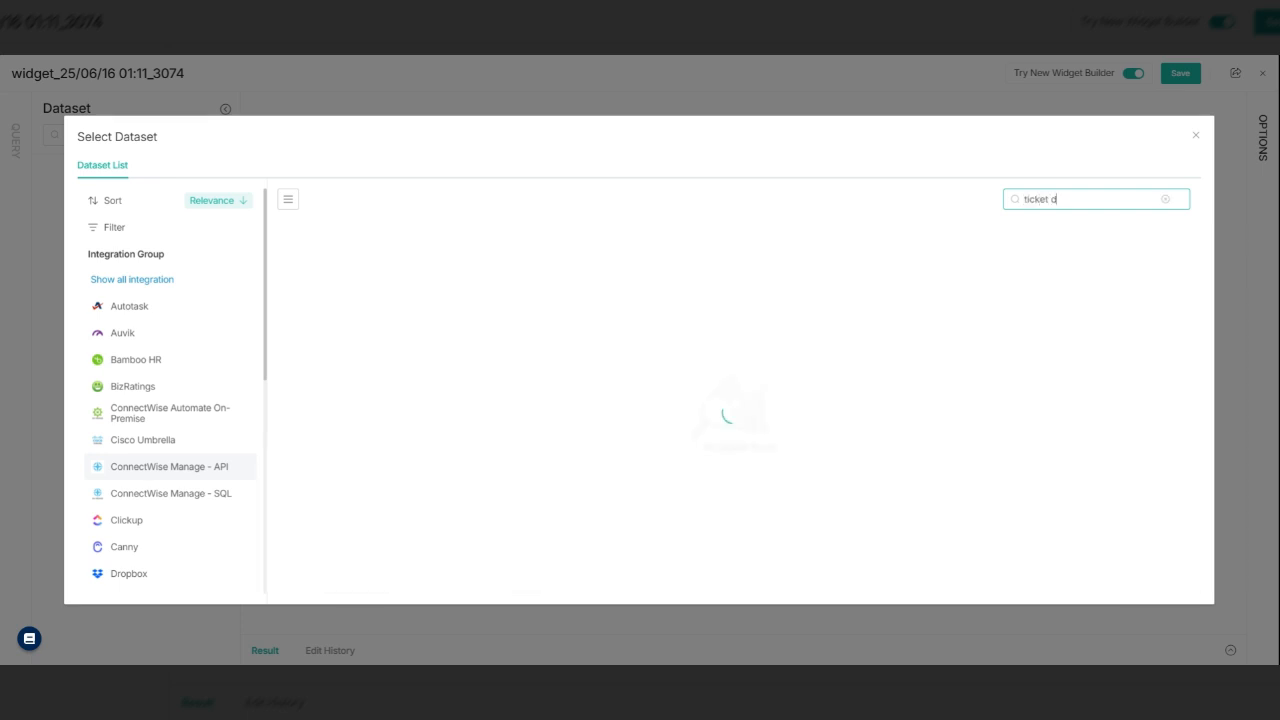
text(etails)
scroll(788, 334, down, 1)
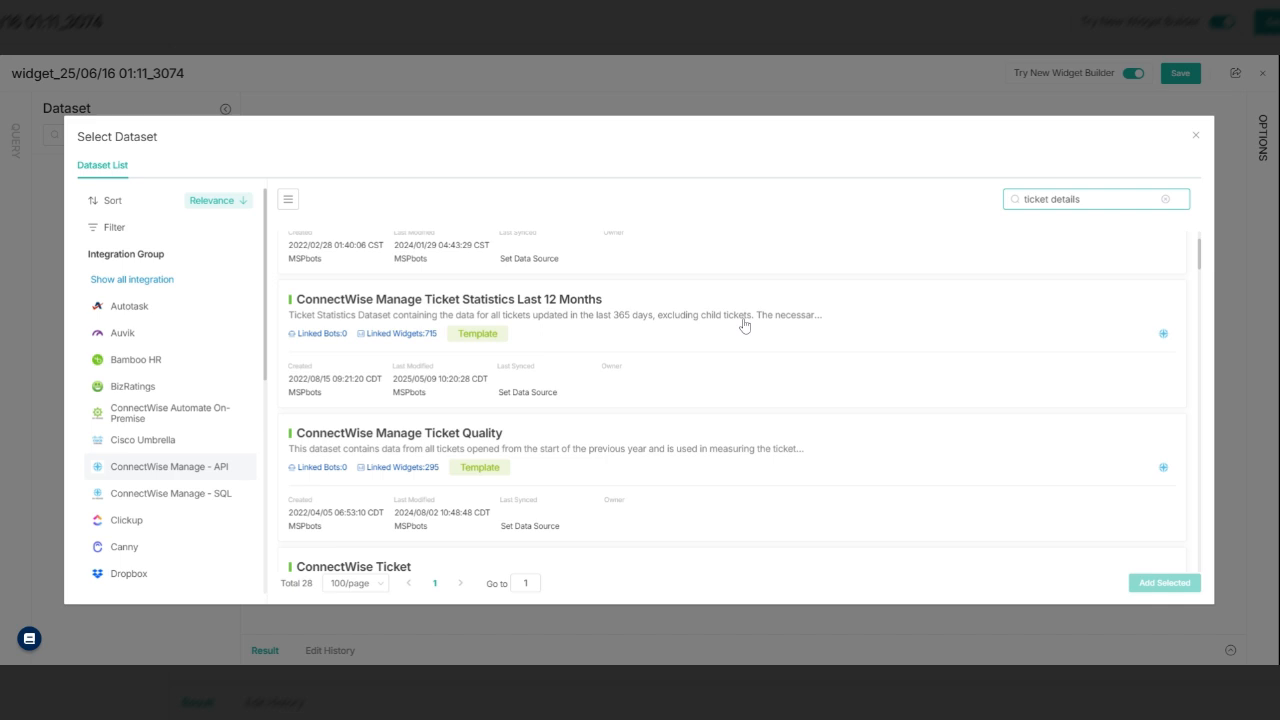
scroll(744, 325, down, 1)
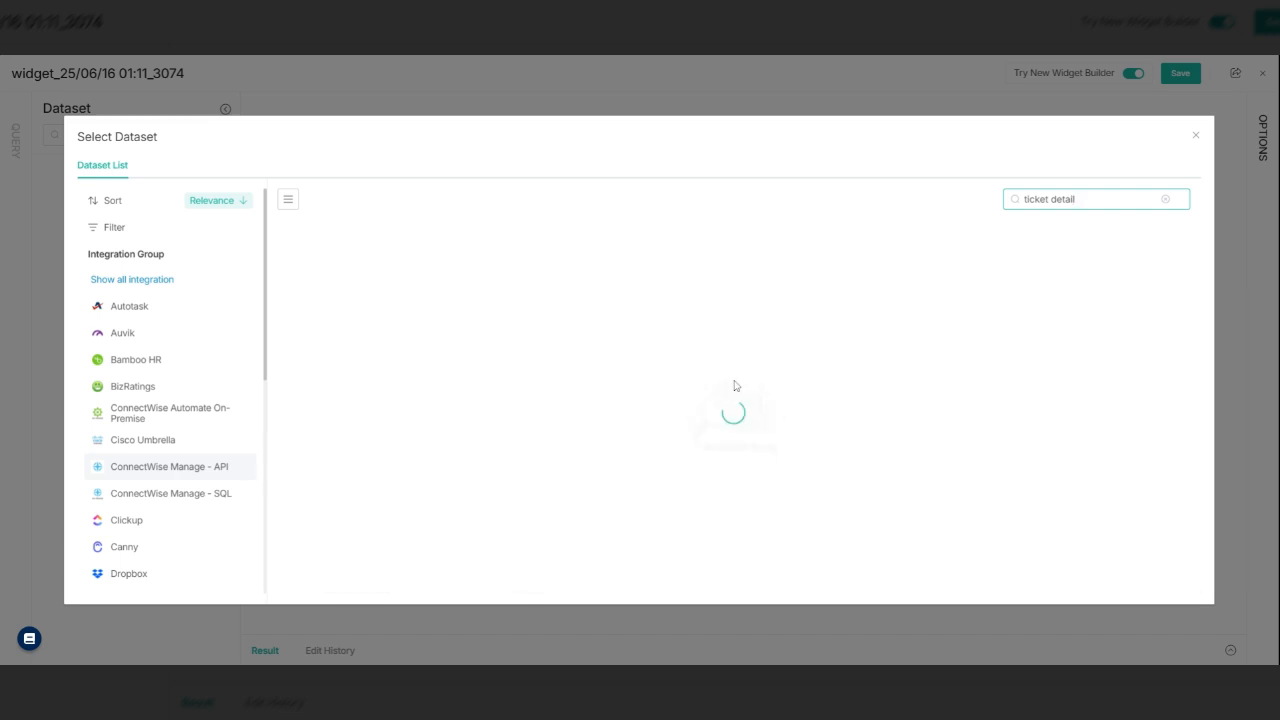
click(717, 436)
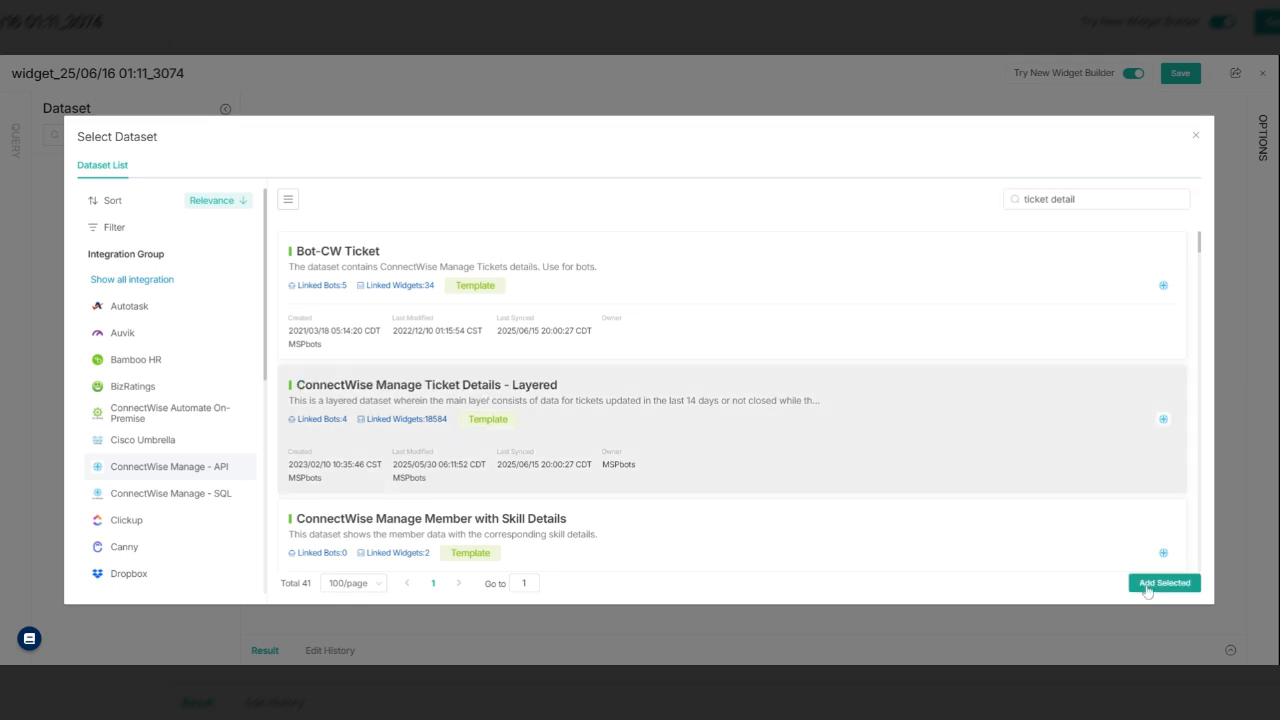
click(1148, 588)
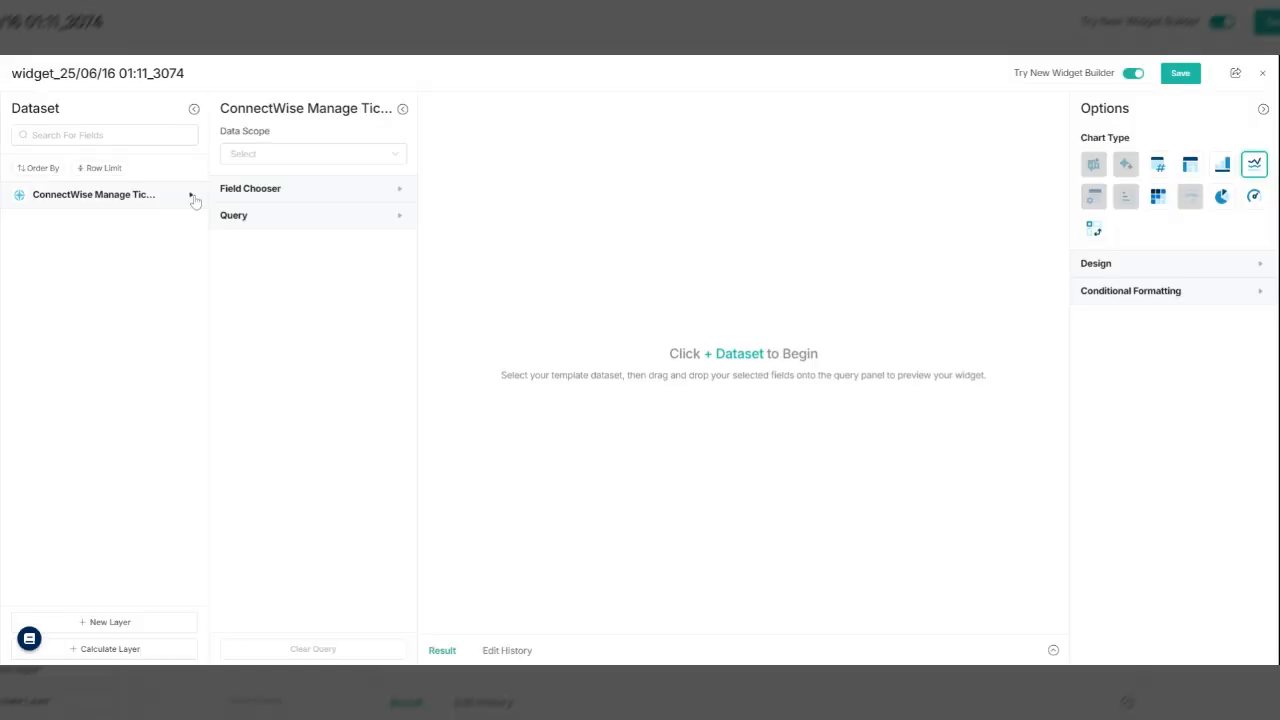
- Add the dataset's id field to the layer's chosen fields with its default alias and text format
click(305, 190)
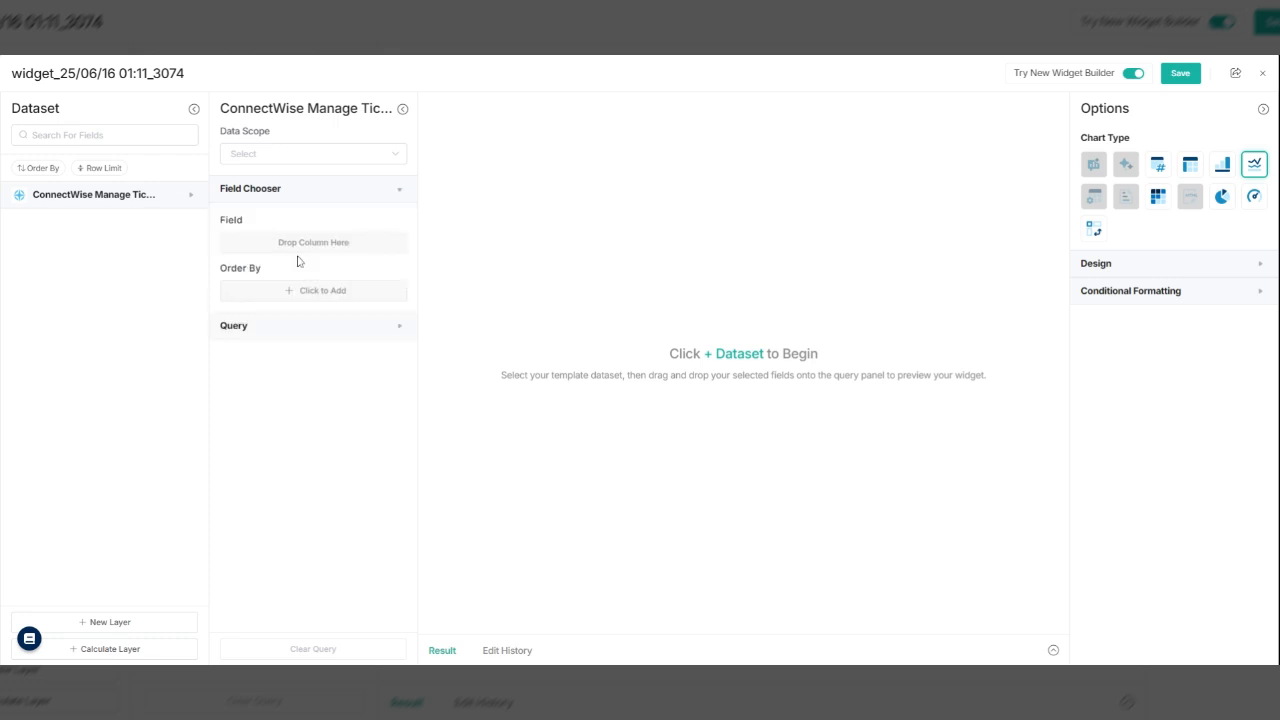
click(190, 196)
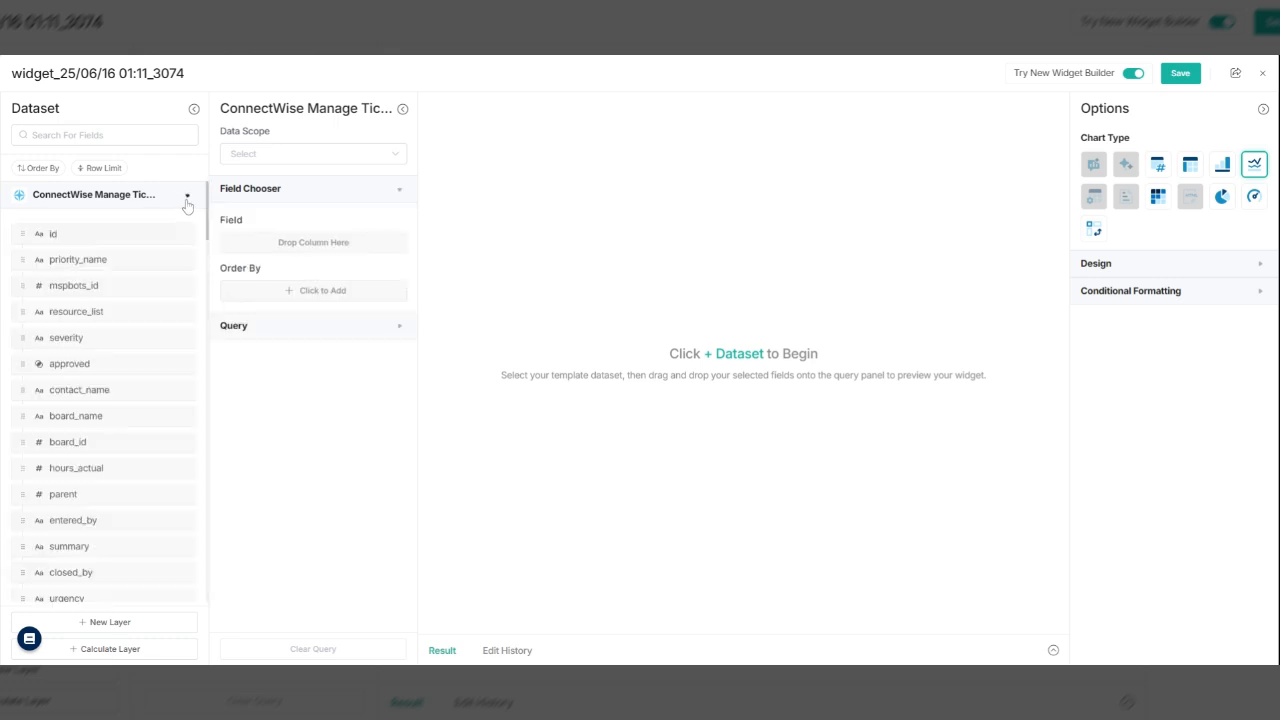
click(95, 238)
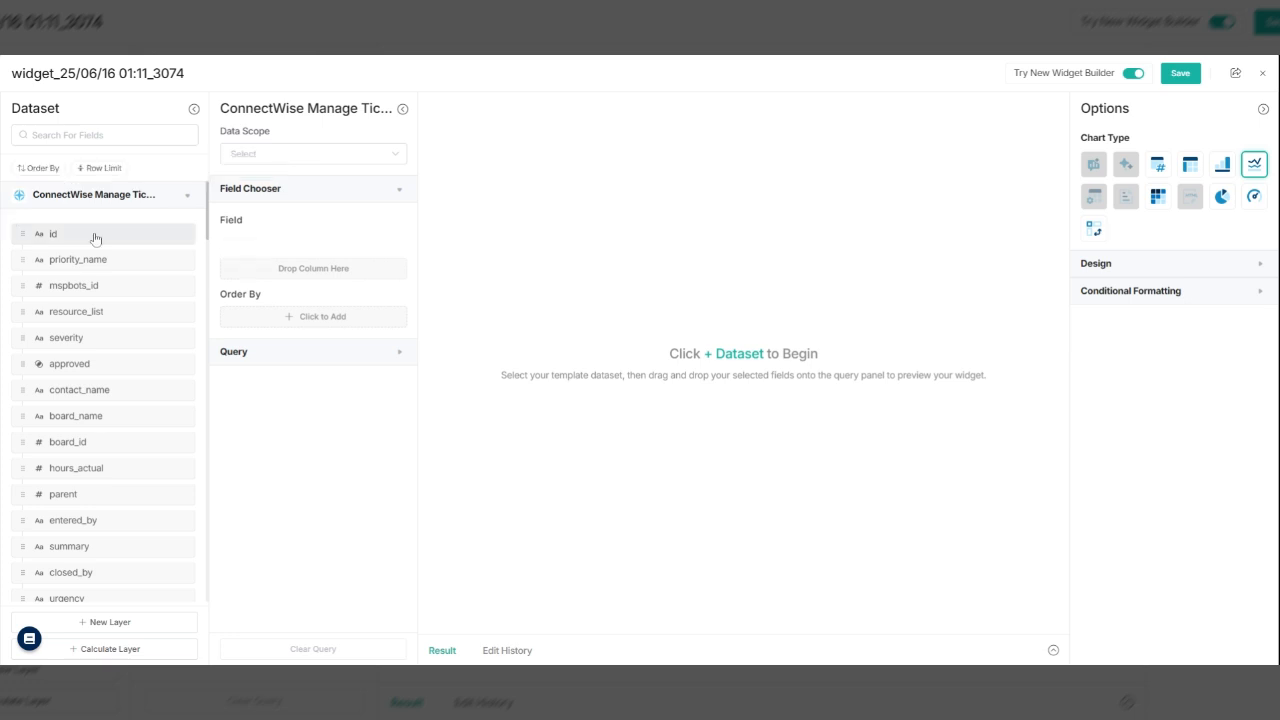
drag(95, 238, 263, 243)
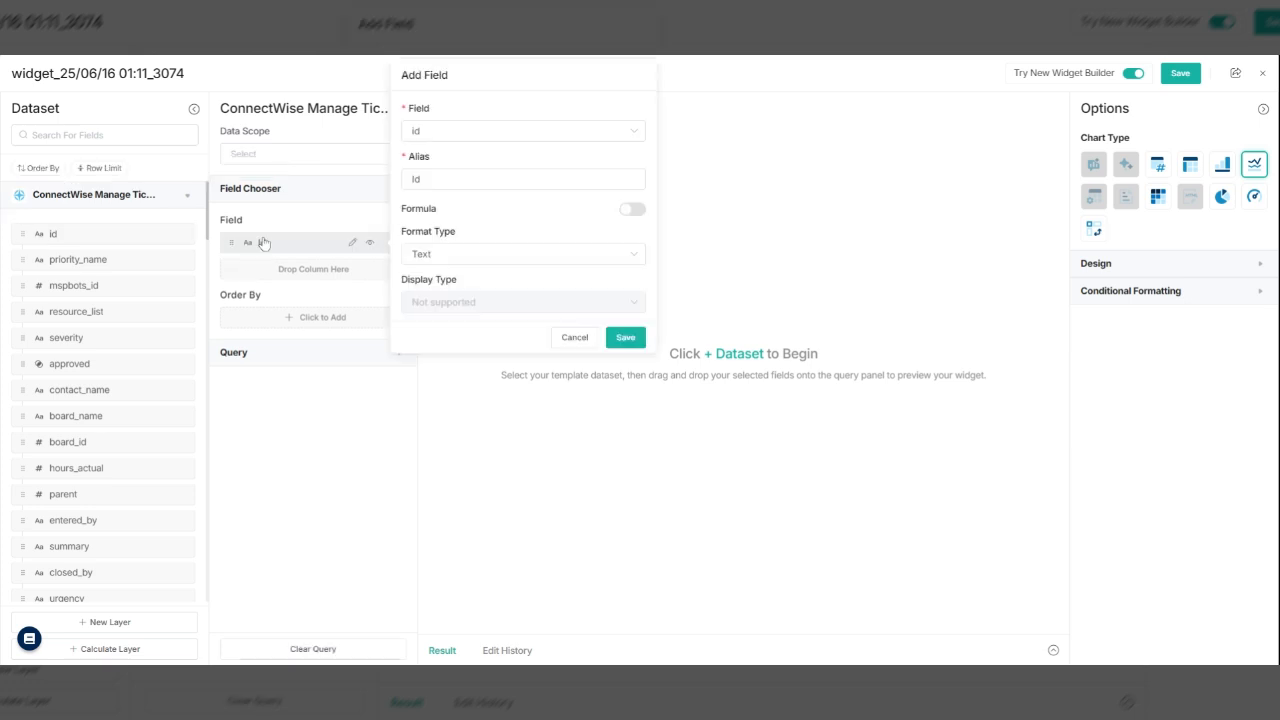
click(626, 338)
- Search the dataset fields for "clos" and add date_closed to the chosen fields with its default date-time settings
click(97, 135)
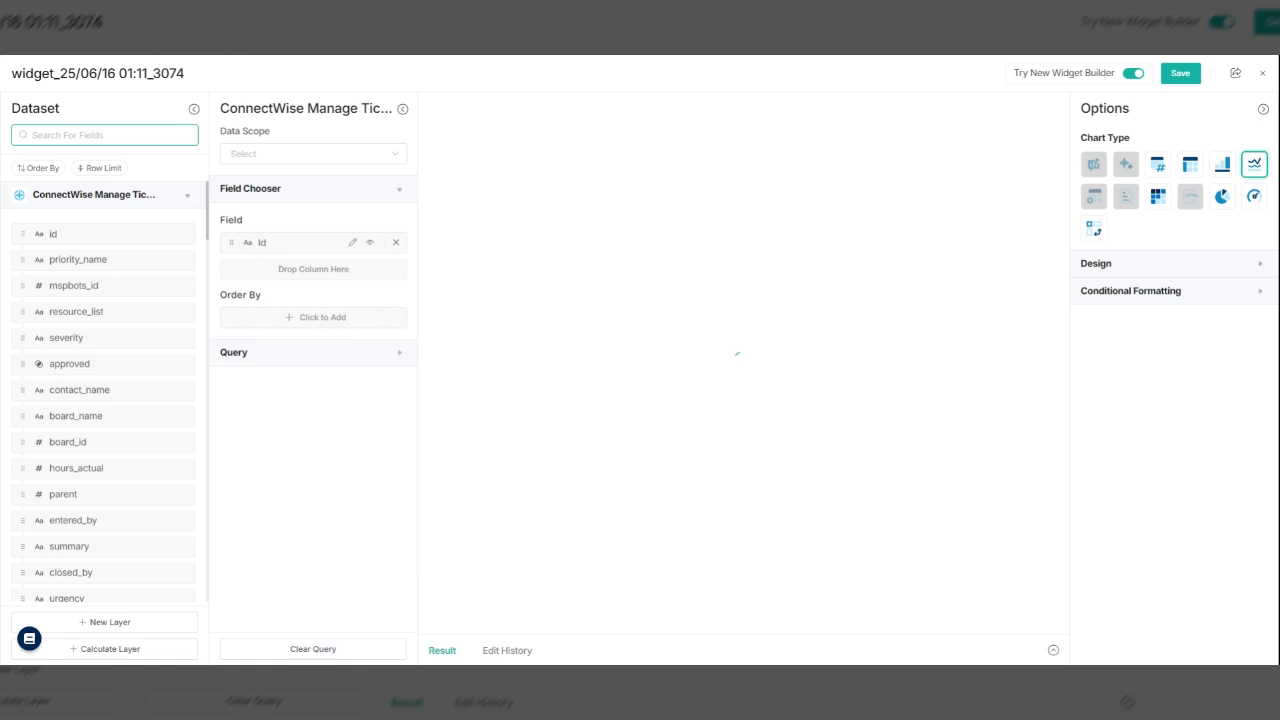
text(clos)
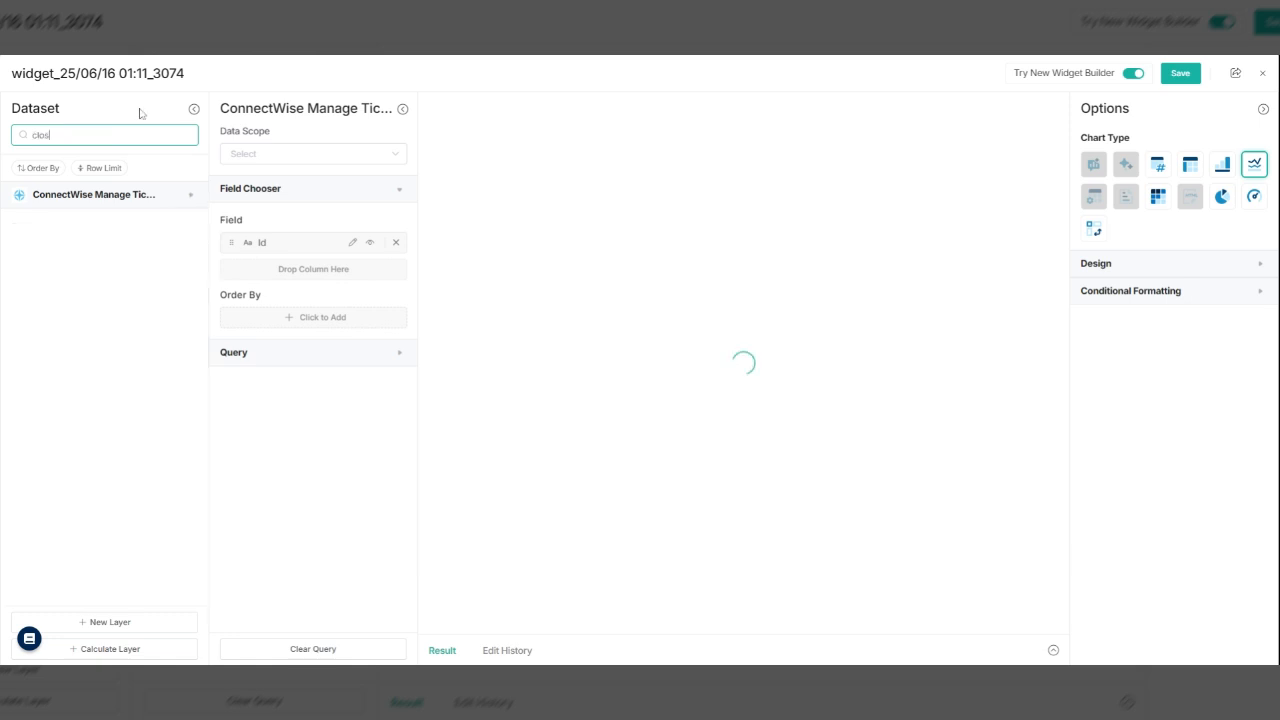
click(189, 196)
drag(108, 297, 276, 276)
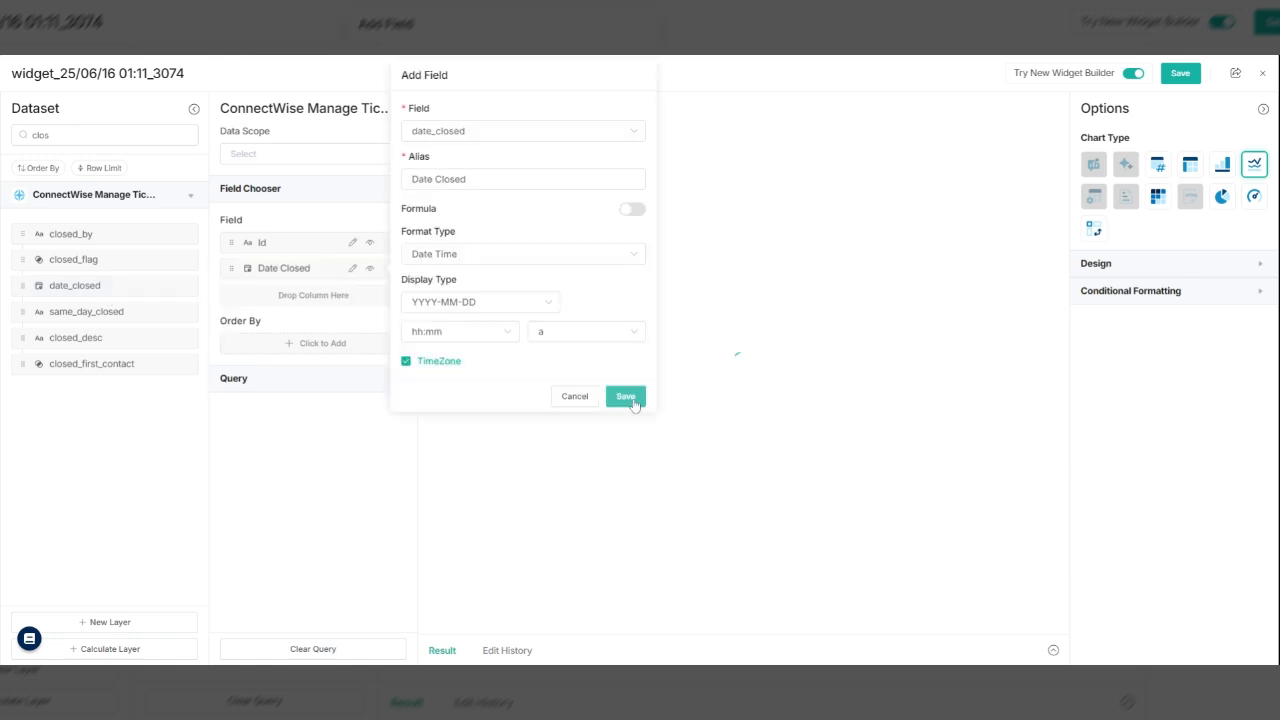
click(630, 398)
- Search the dataset fields for "boa" and add board_name to the chosen fields with its default settings
double_click(92, 135)
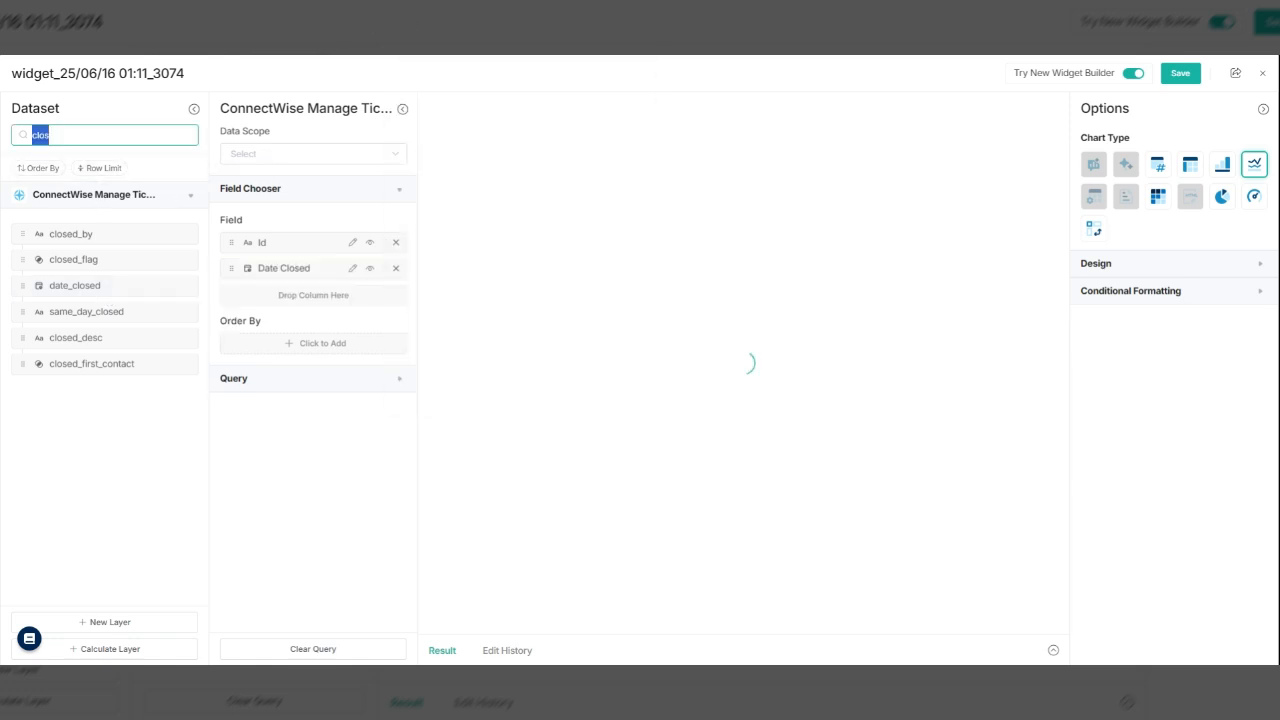
text(boa)
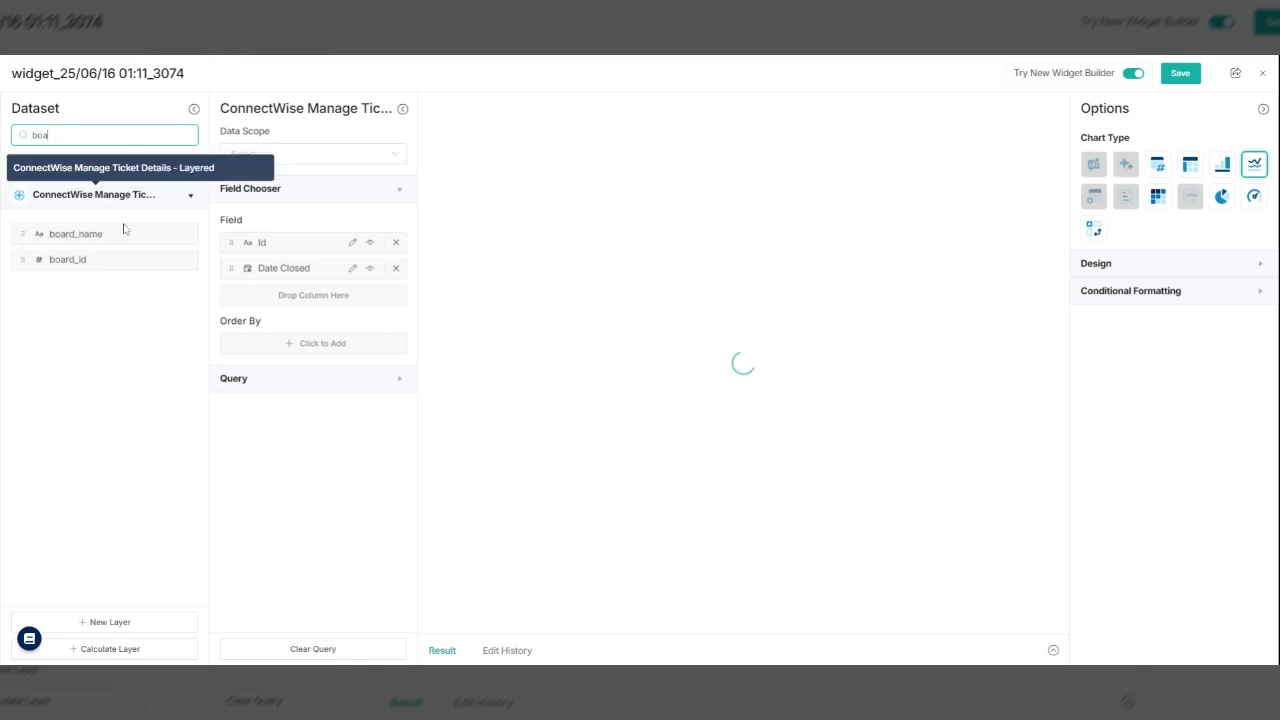
click(161, 295)
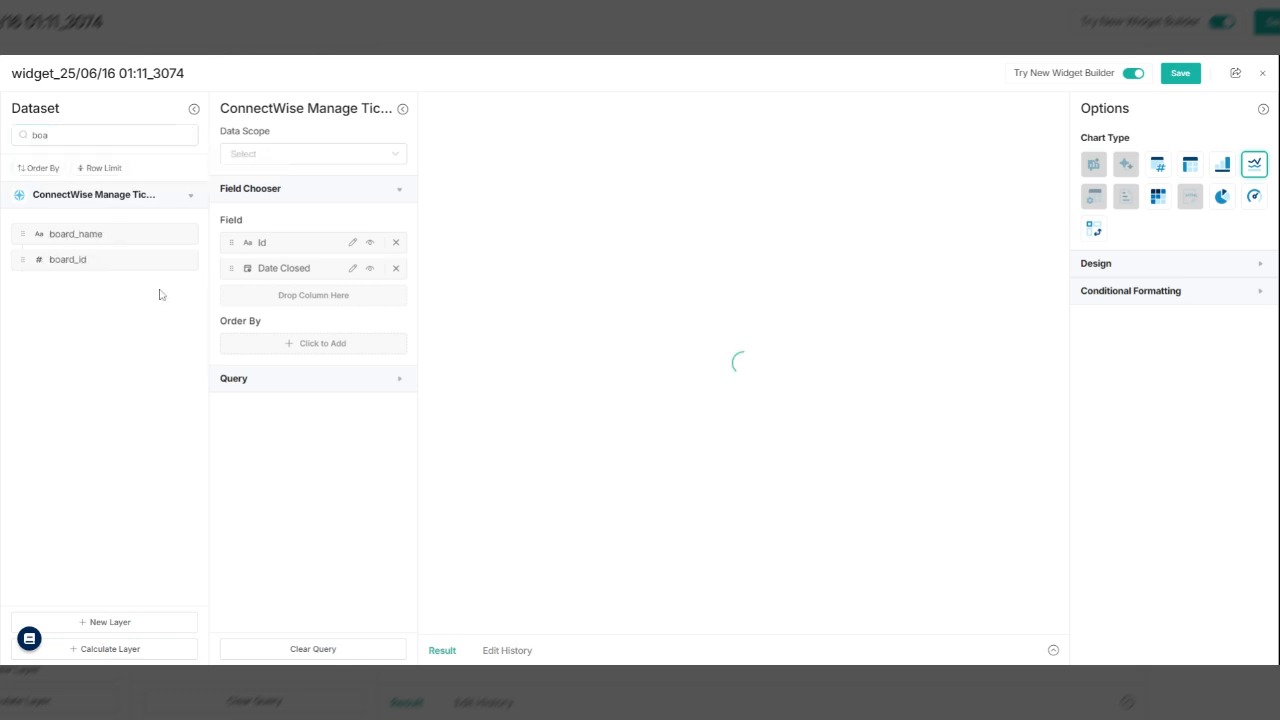
click(98, 236)
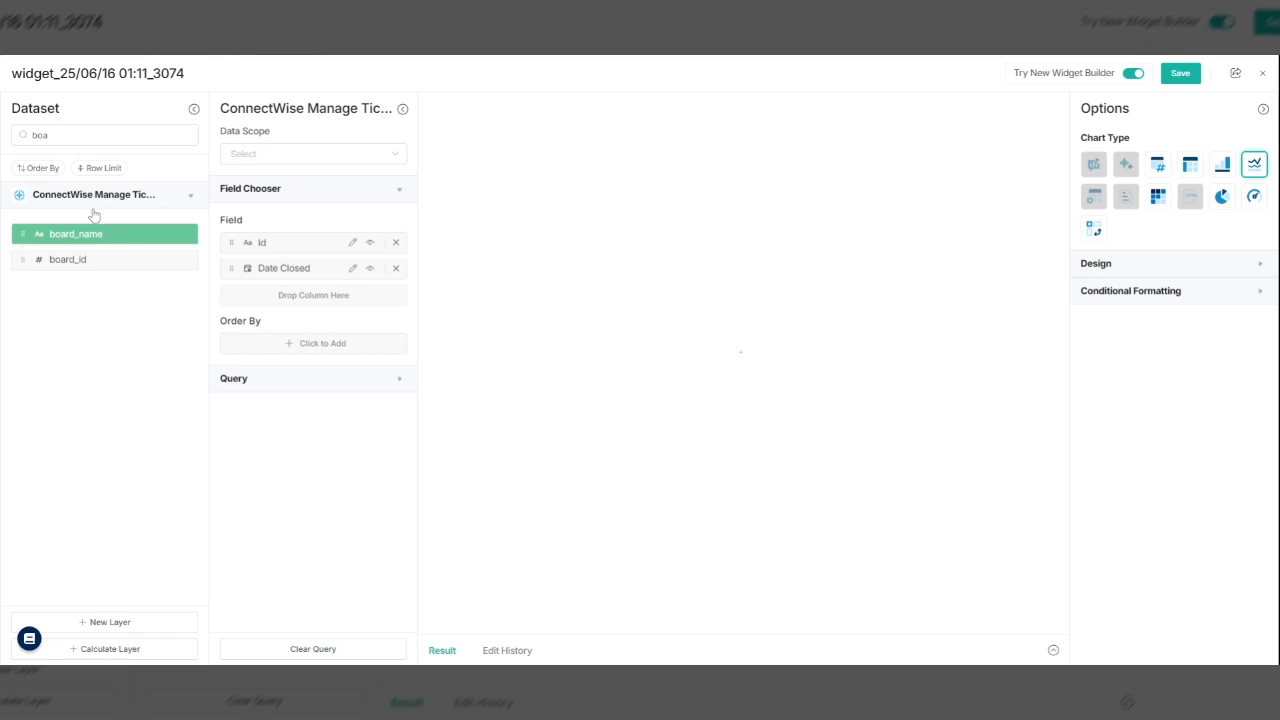
click(80, 236)
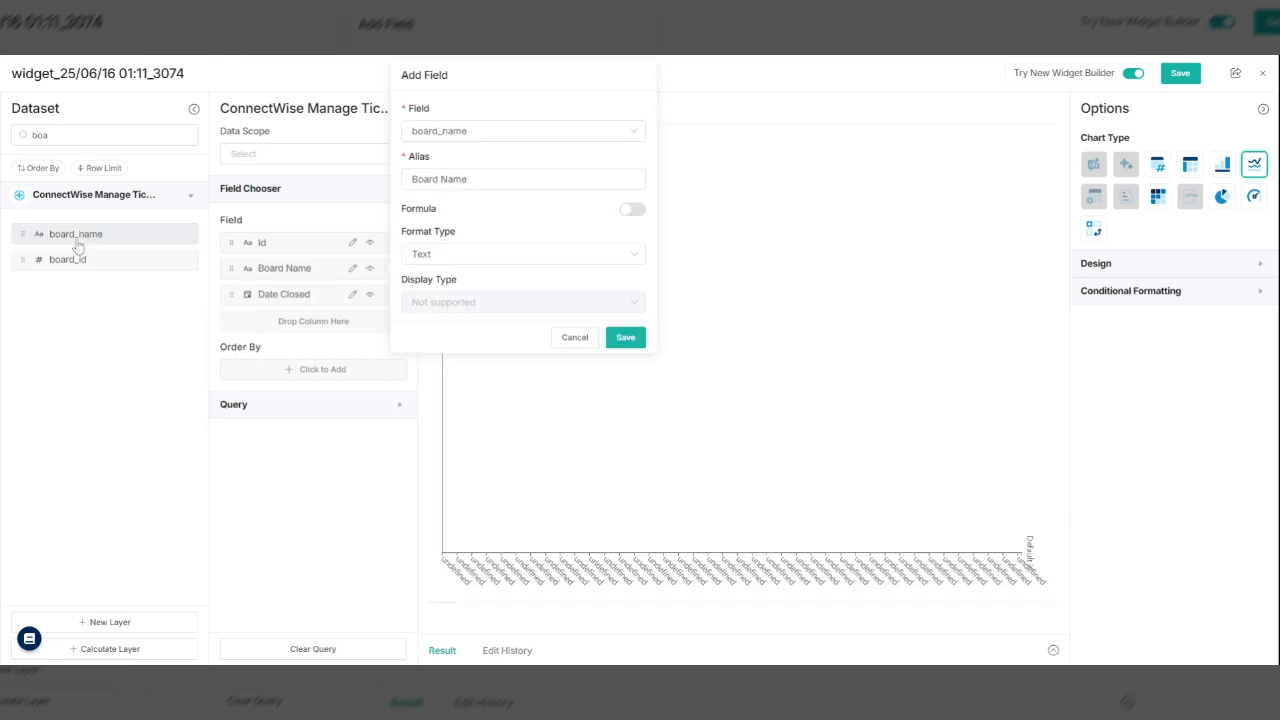
click(624, 339)
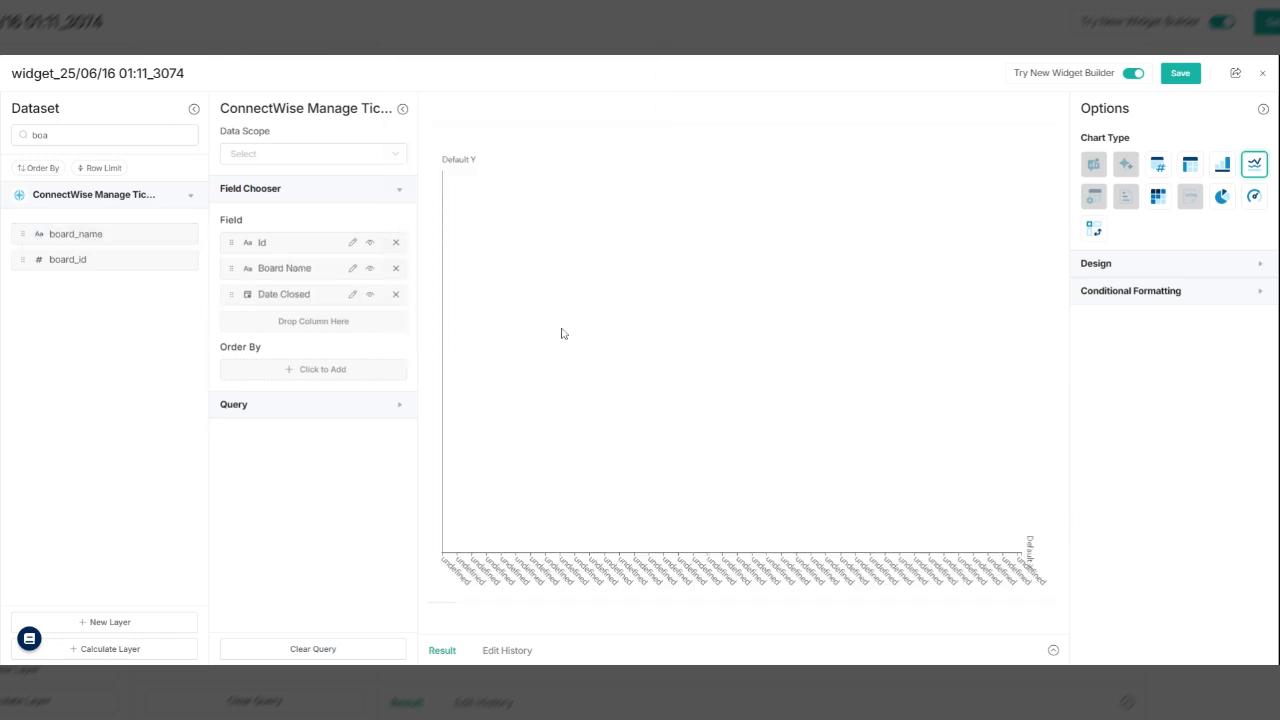
drag(329, 301, 335, 248)
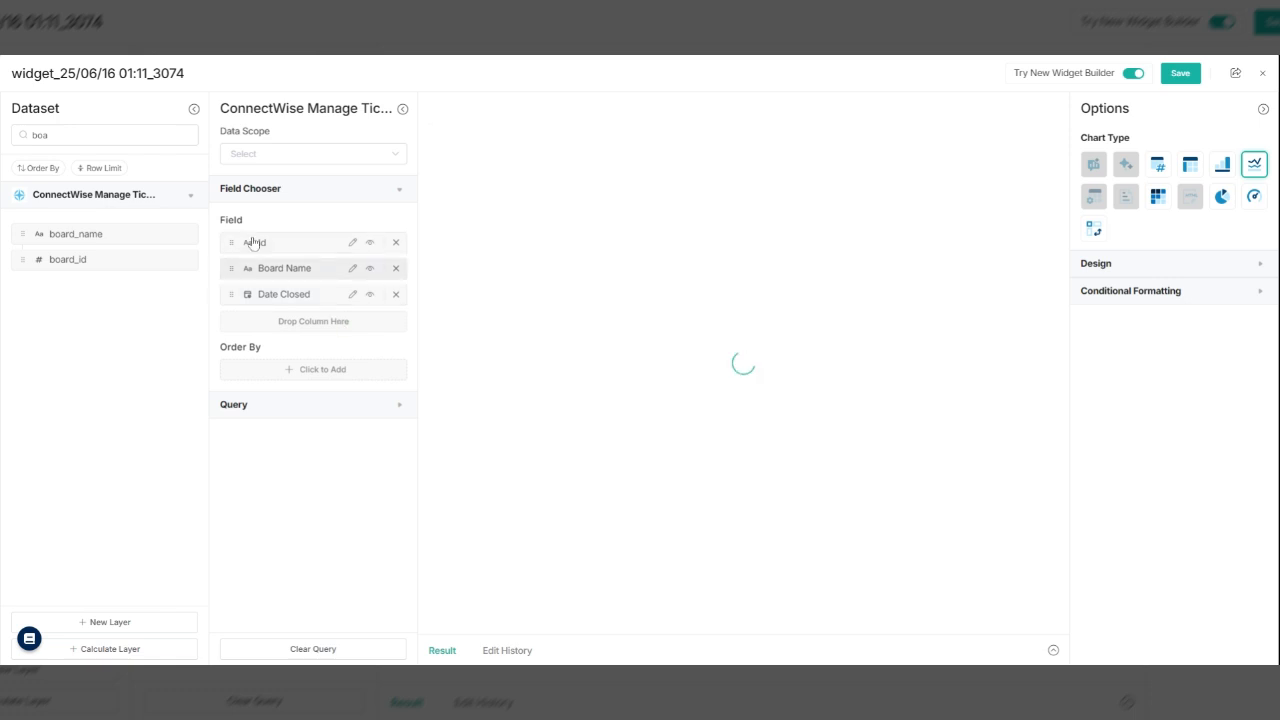
- Create a query measure on the Id field summarized by Count
click(316, 193)
click(316, 222)
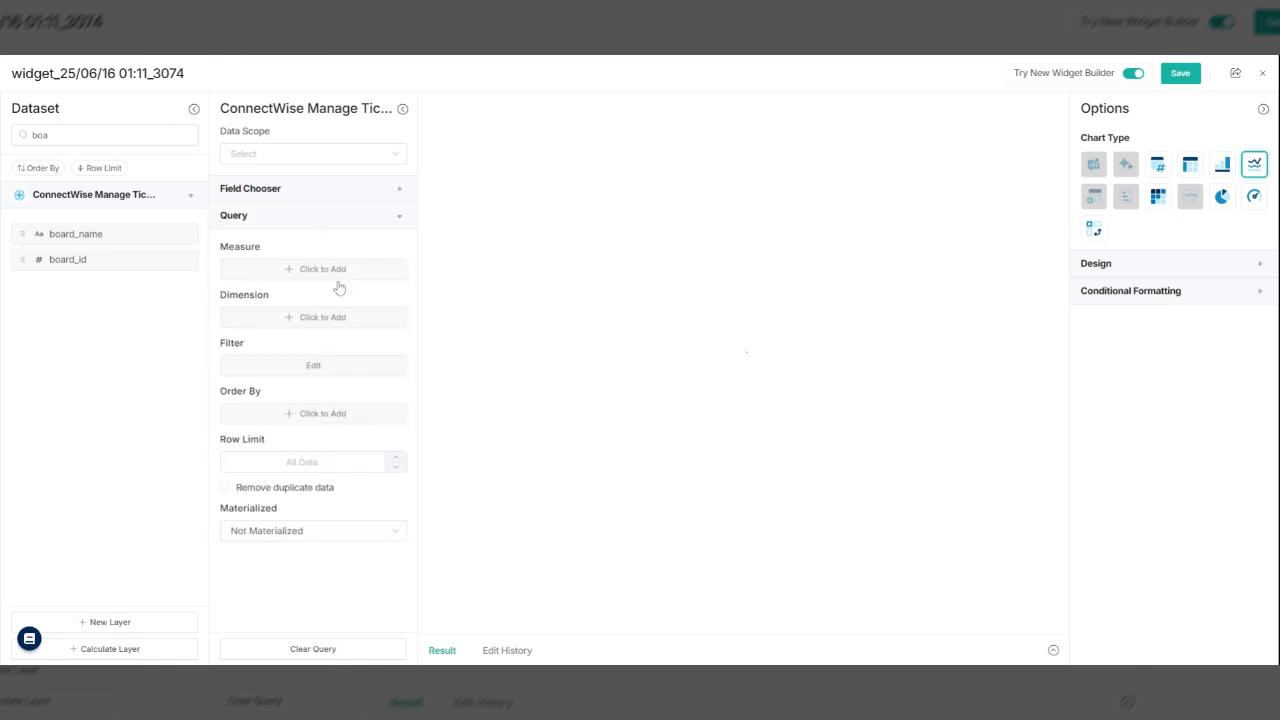
click(312, 272)
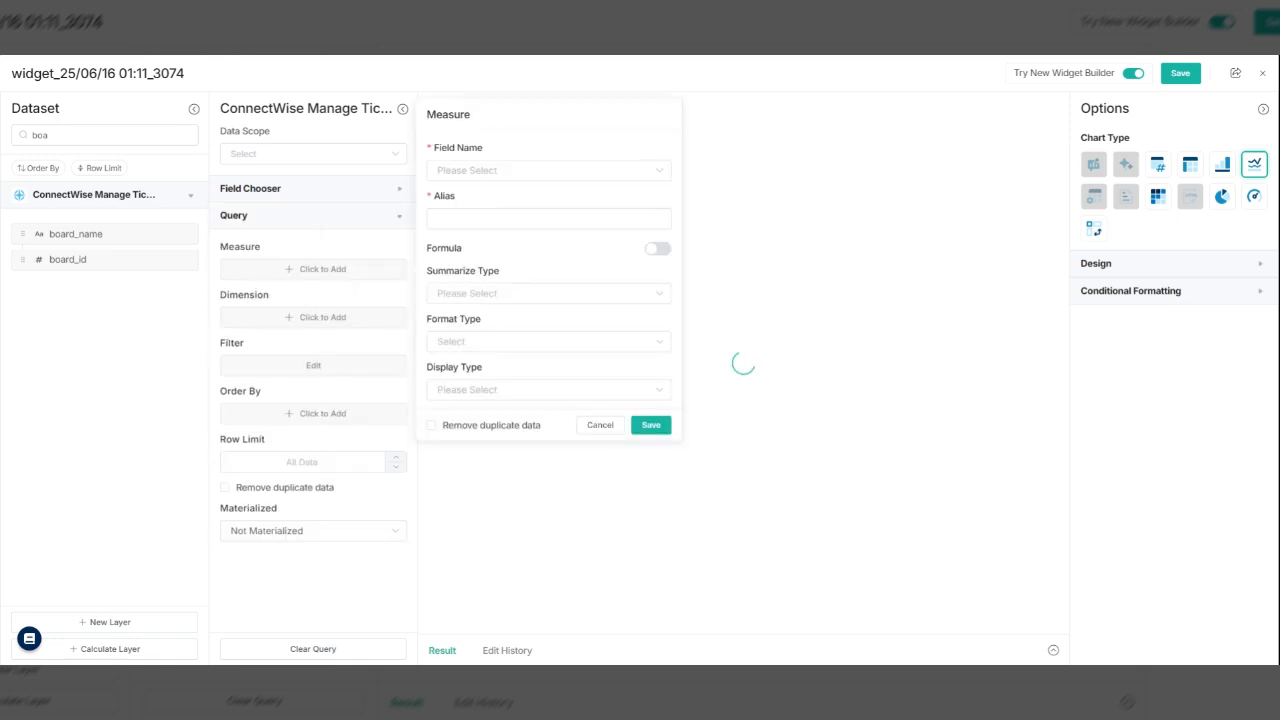
click(494, 172)
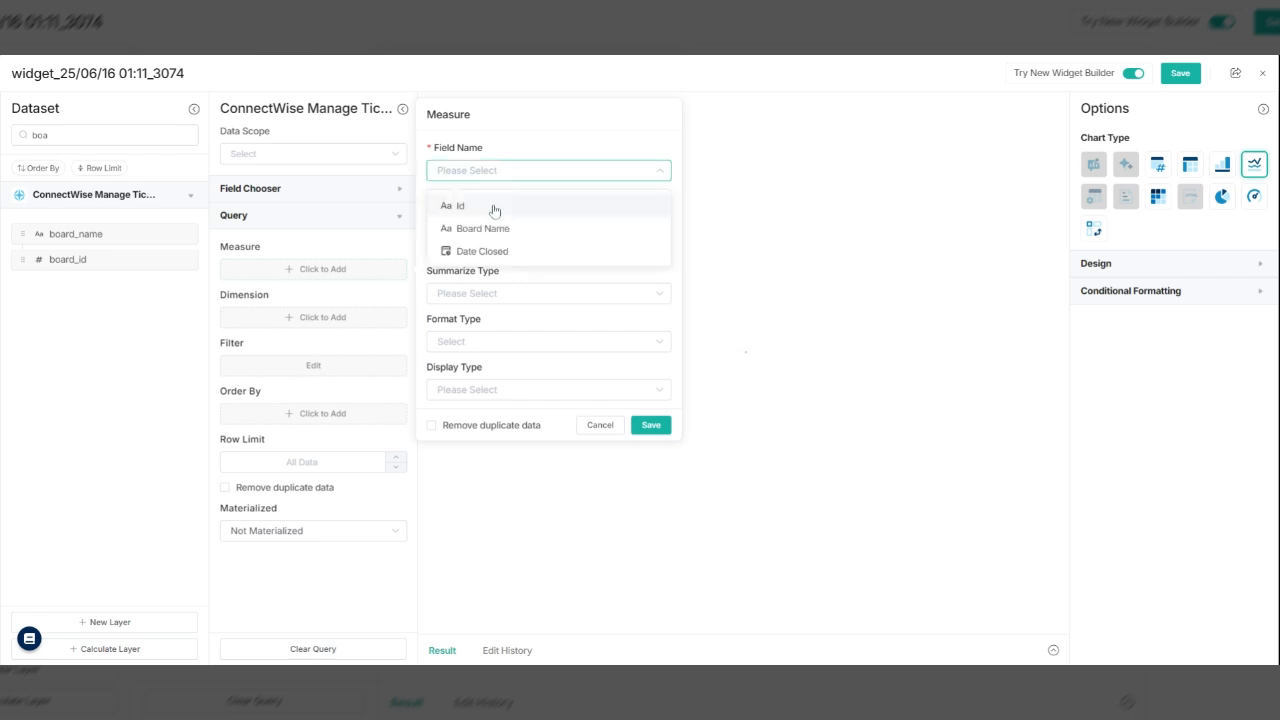
click(494, 207)
click(509, 294)
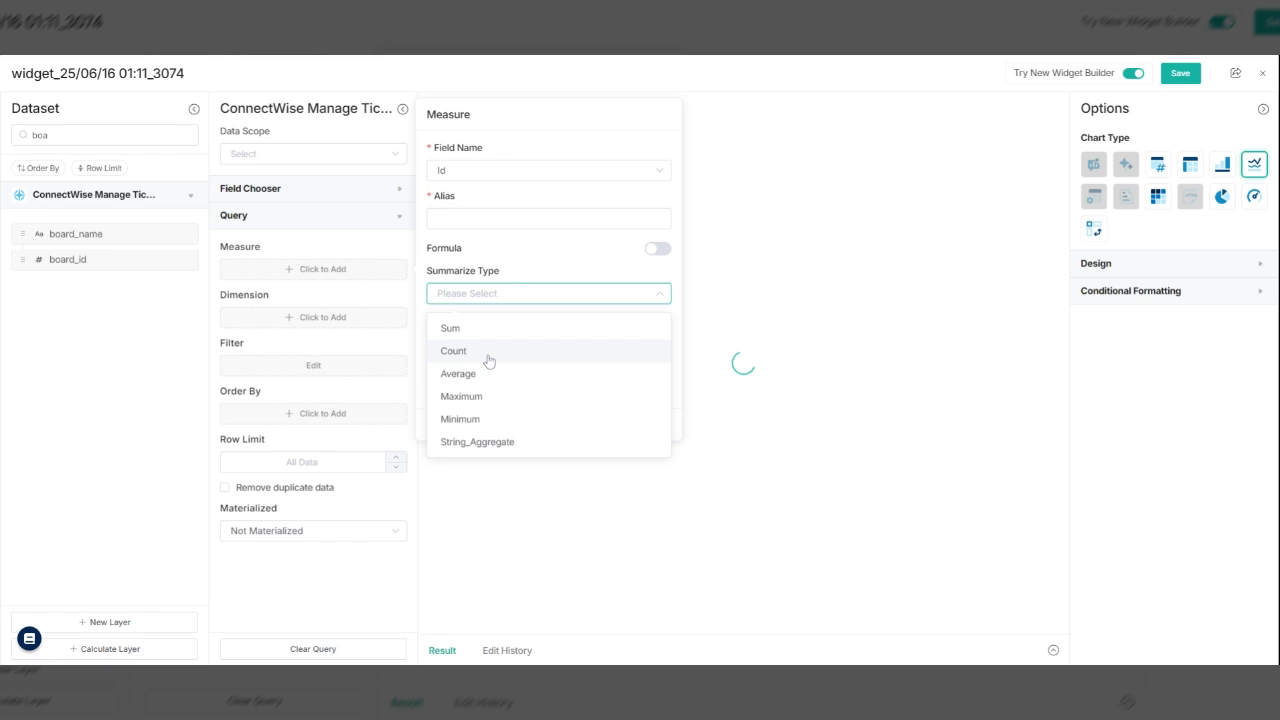
click(488, 353)
- Give the measure the alias Tickets Closed and the Number format type, and save it
double_click(480, 219)
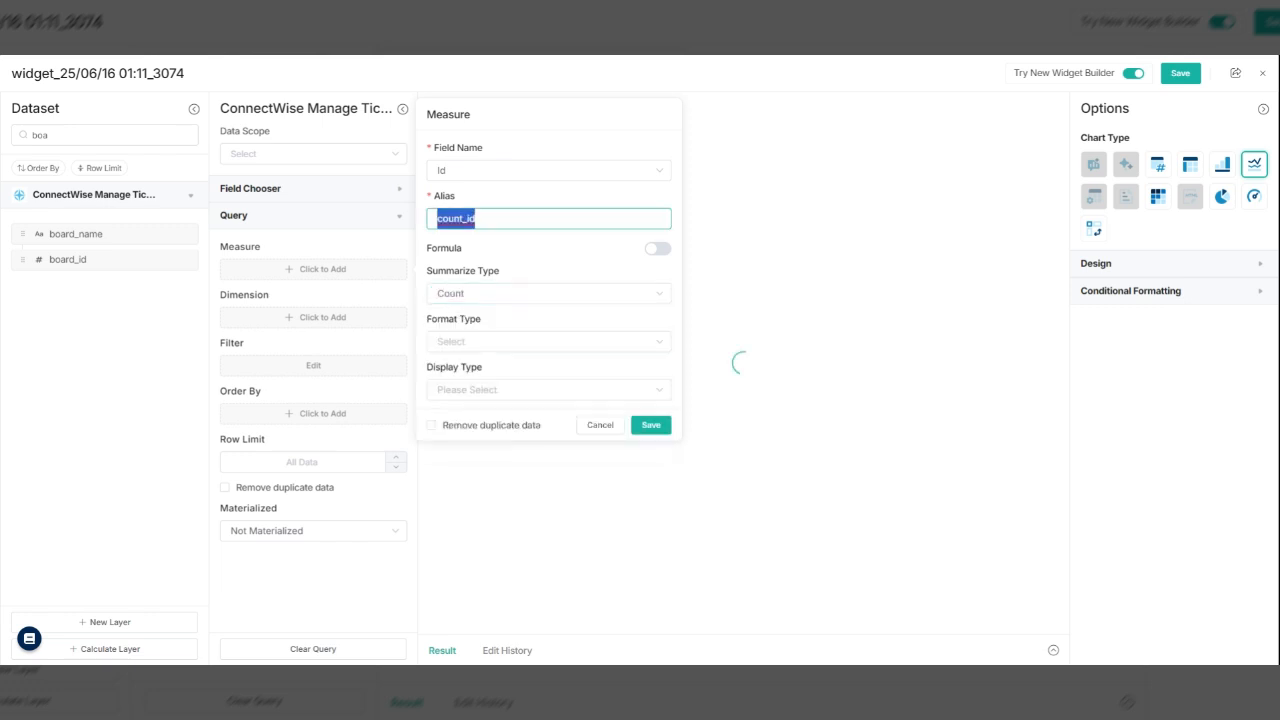
text(Tickets )
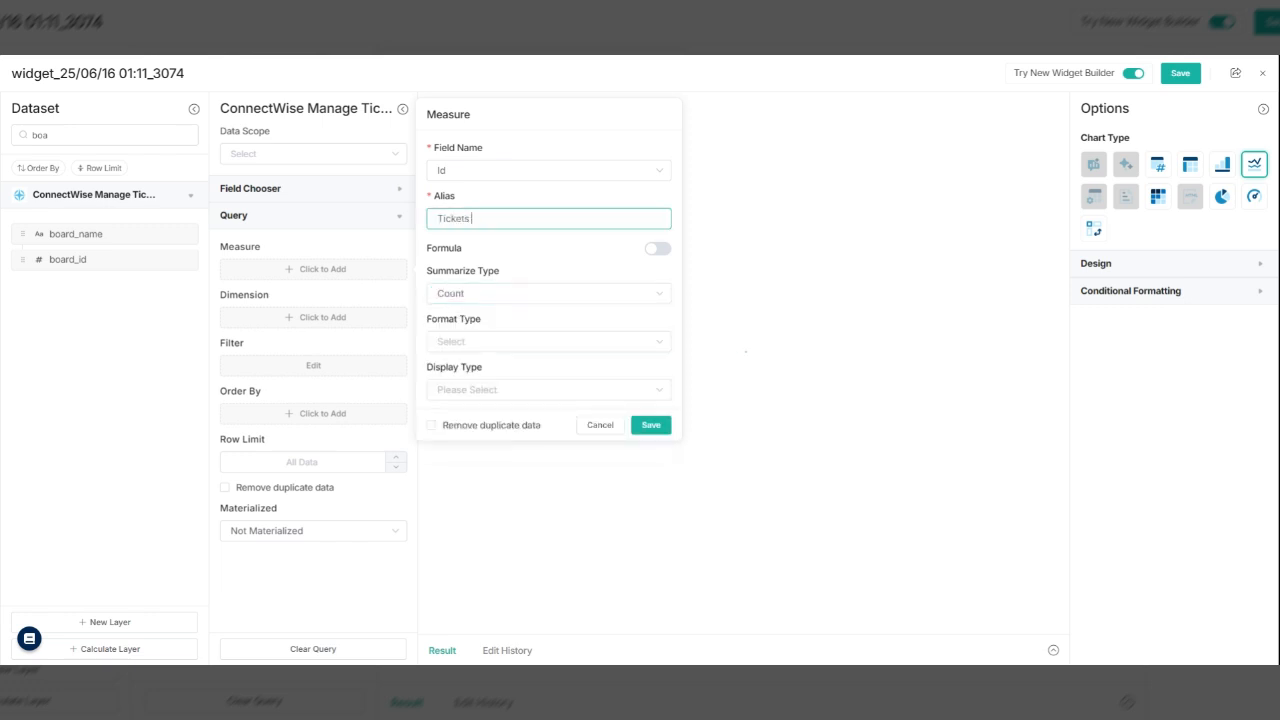
text(Closed)
click(500, 341)
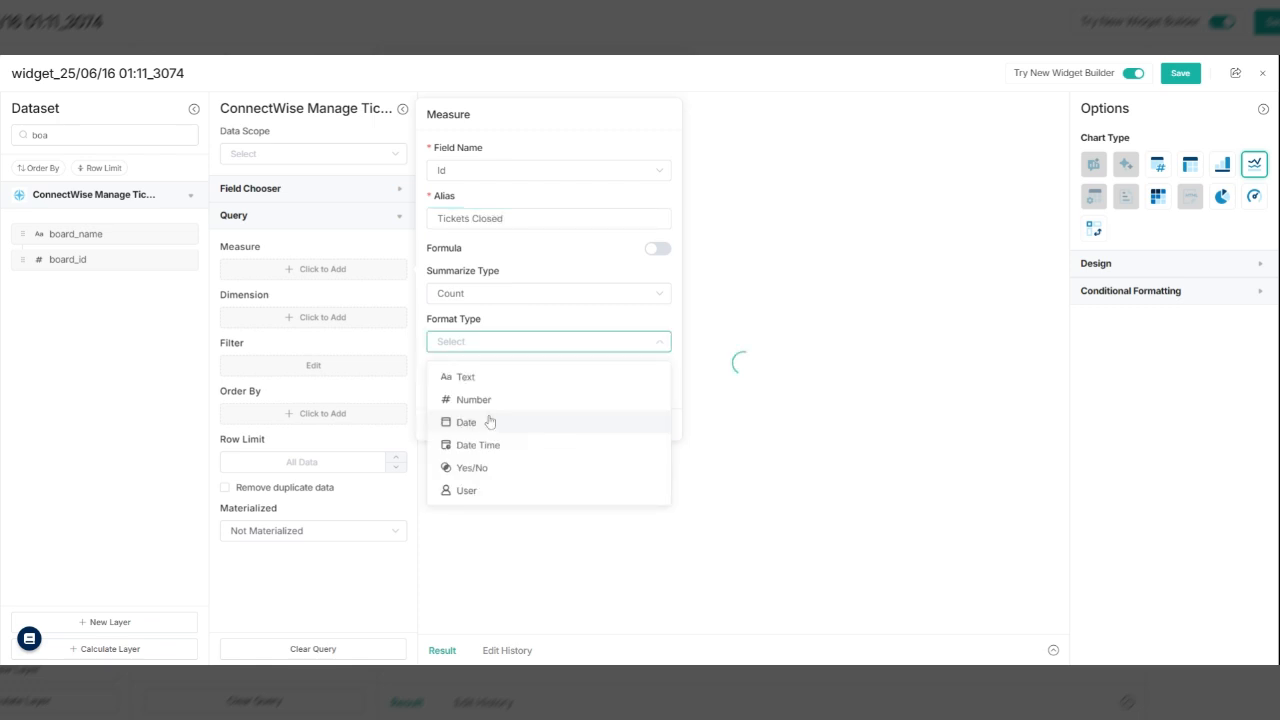
click(474, 399)
click(648, 503)
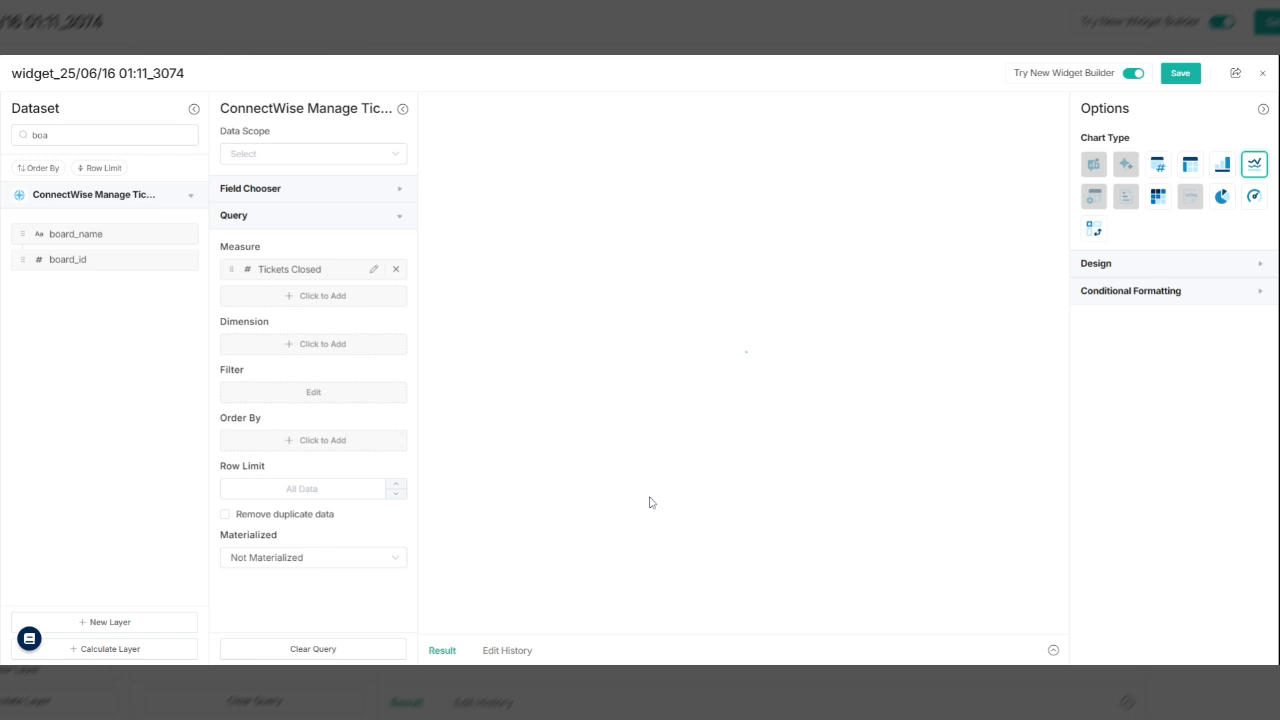
- Create a query dimension on the Date Closed field with group type date and period Days
click(305, 352)
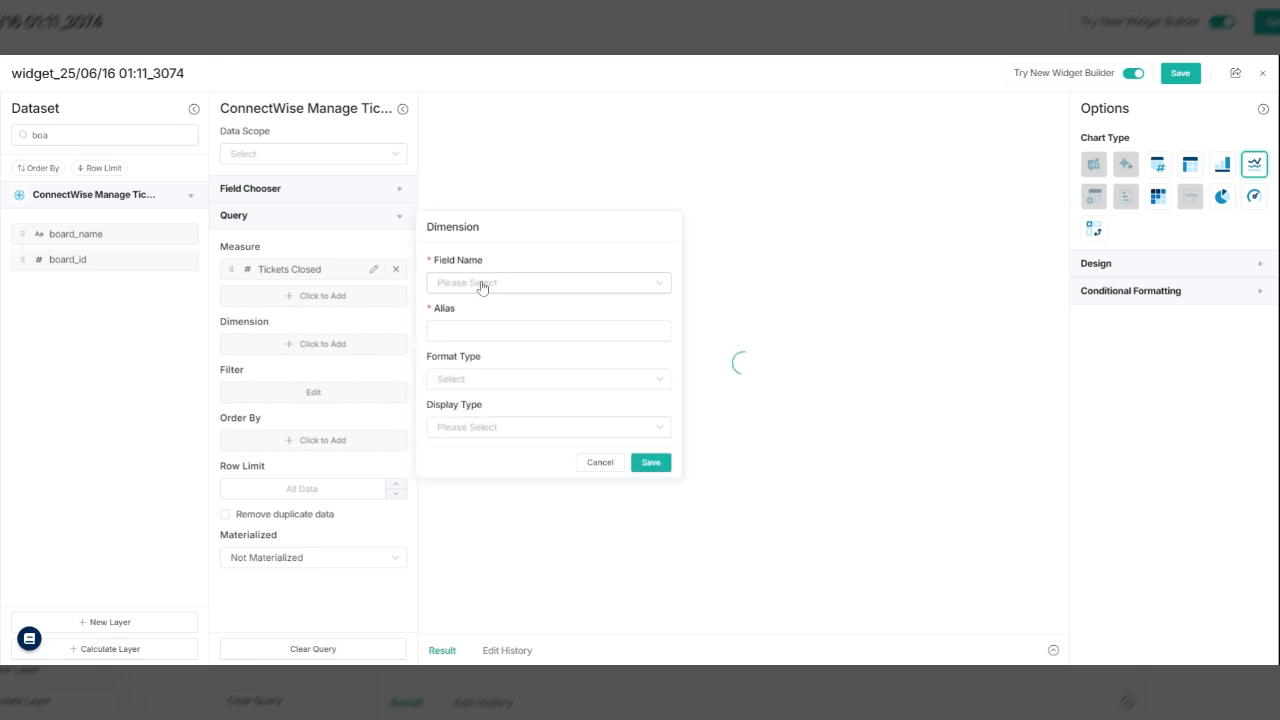
click(481, 285)
click(515, 366)
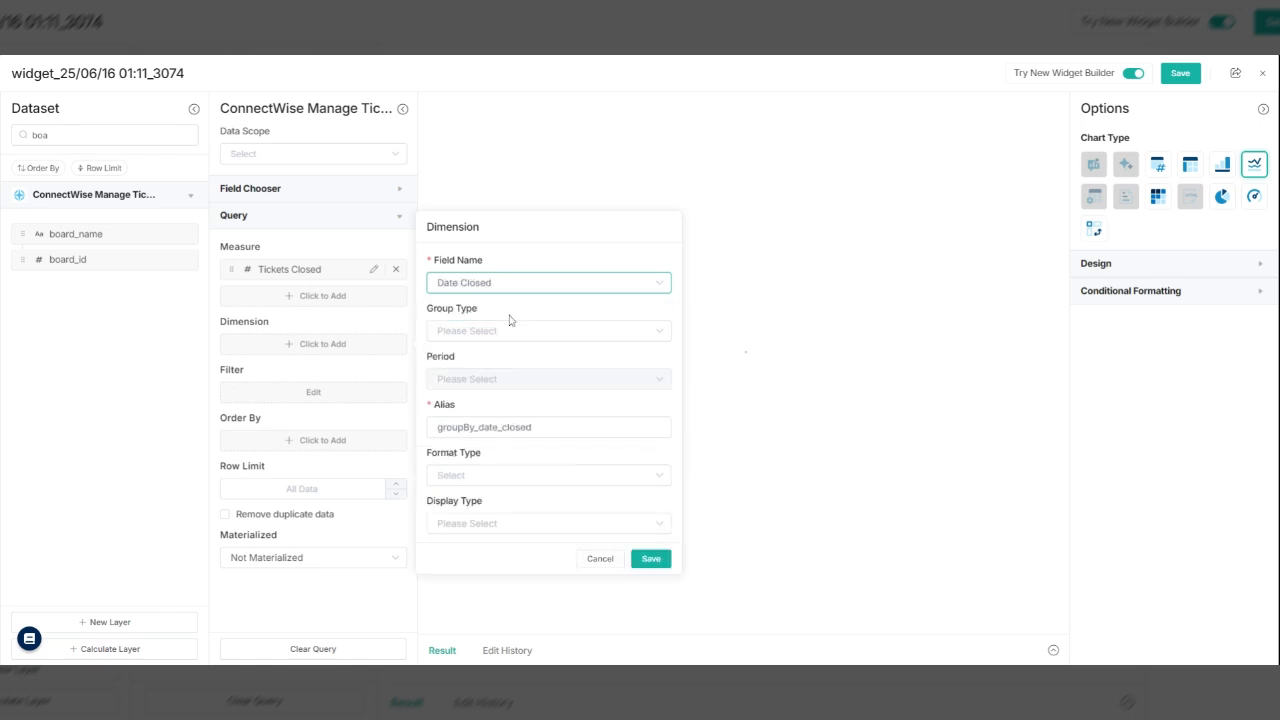
click(503, 336)
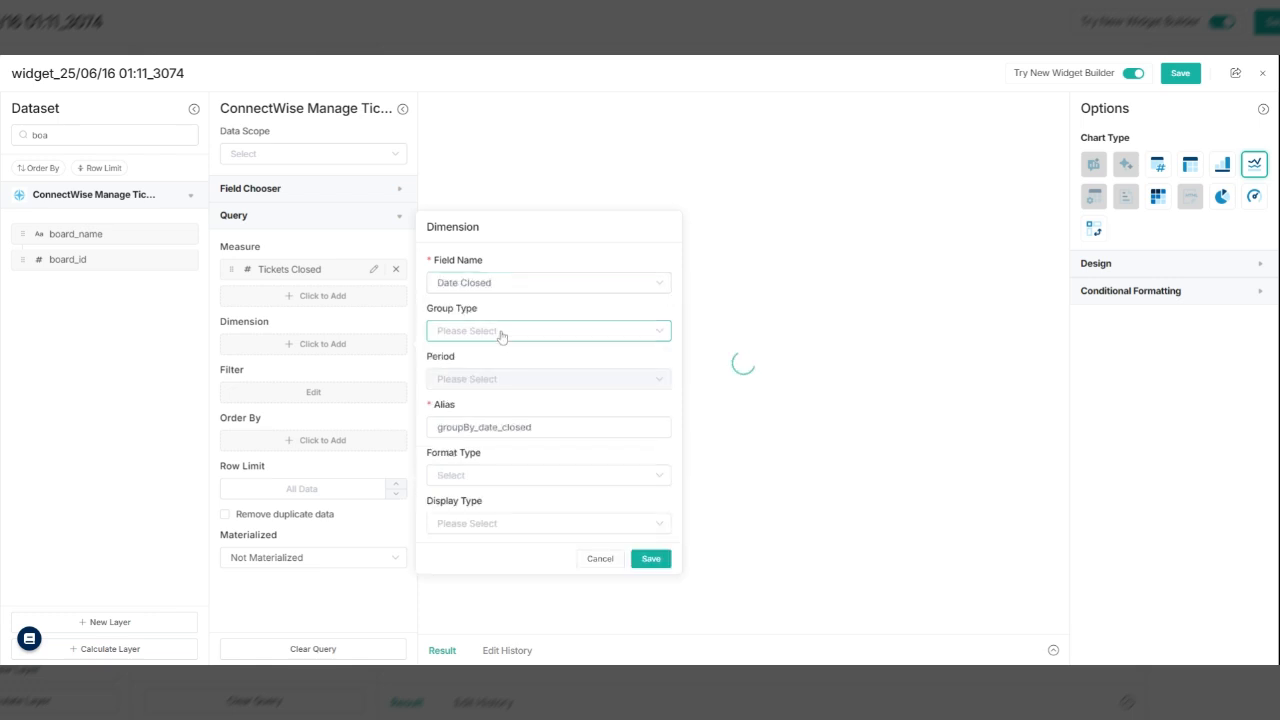
click(501, 336)
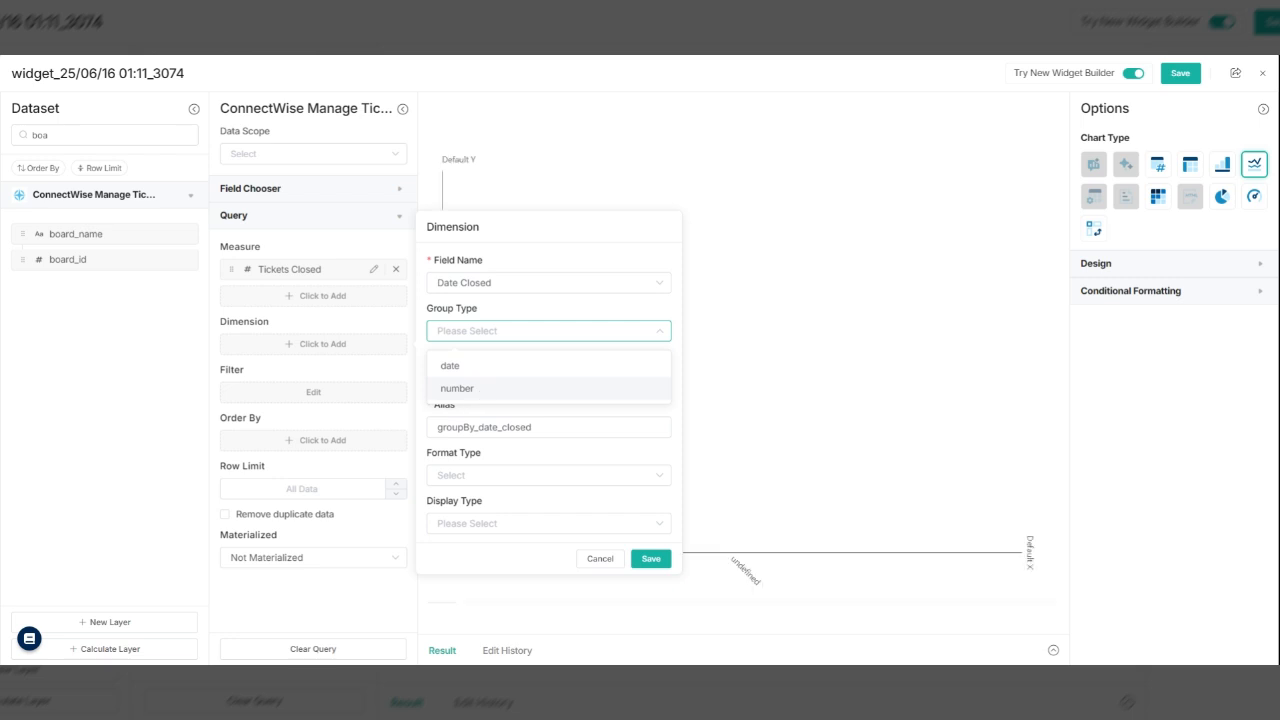
click(484, 375)
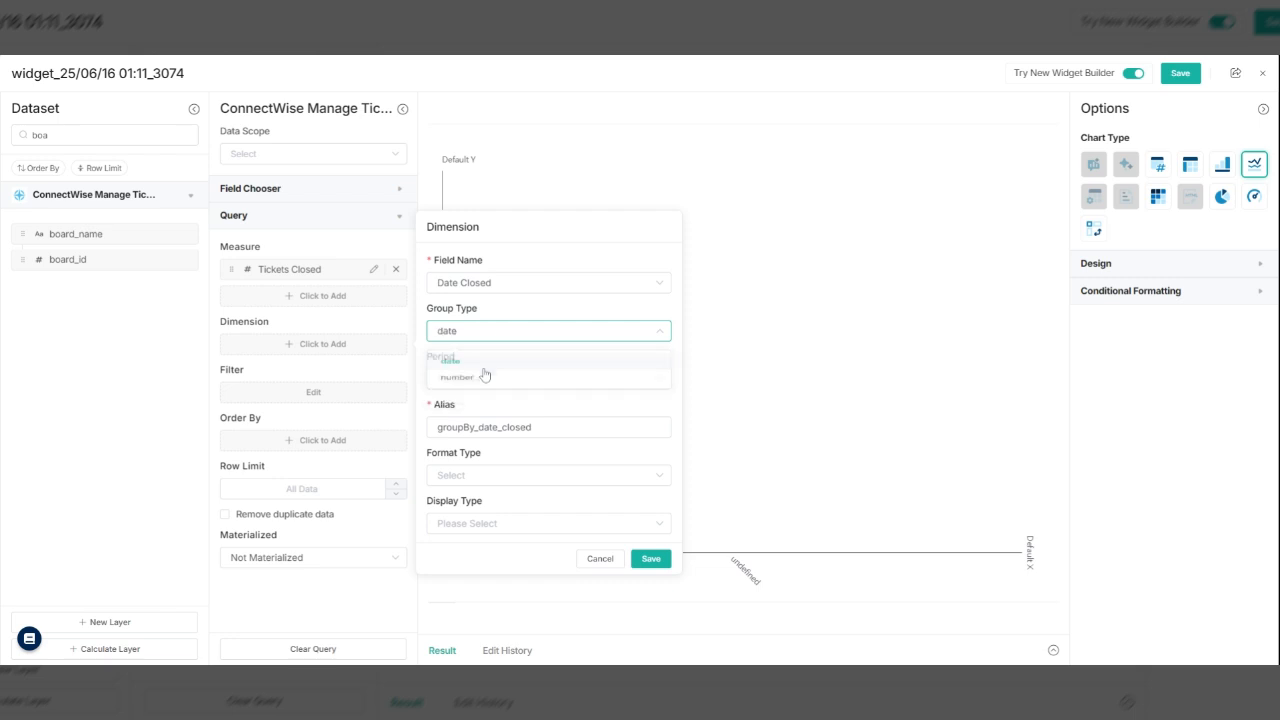
click(480, 380)
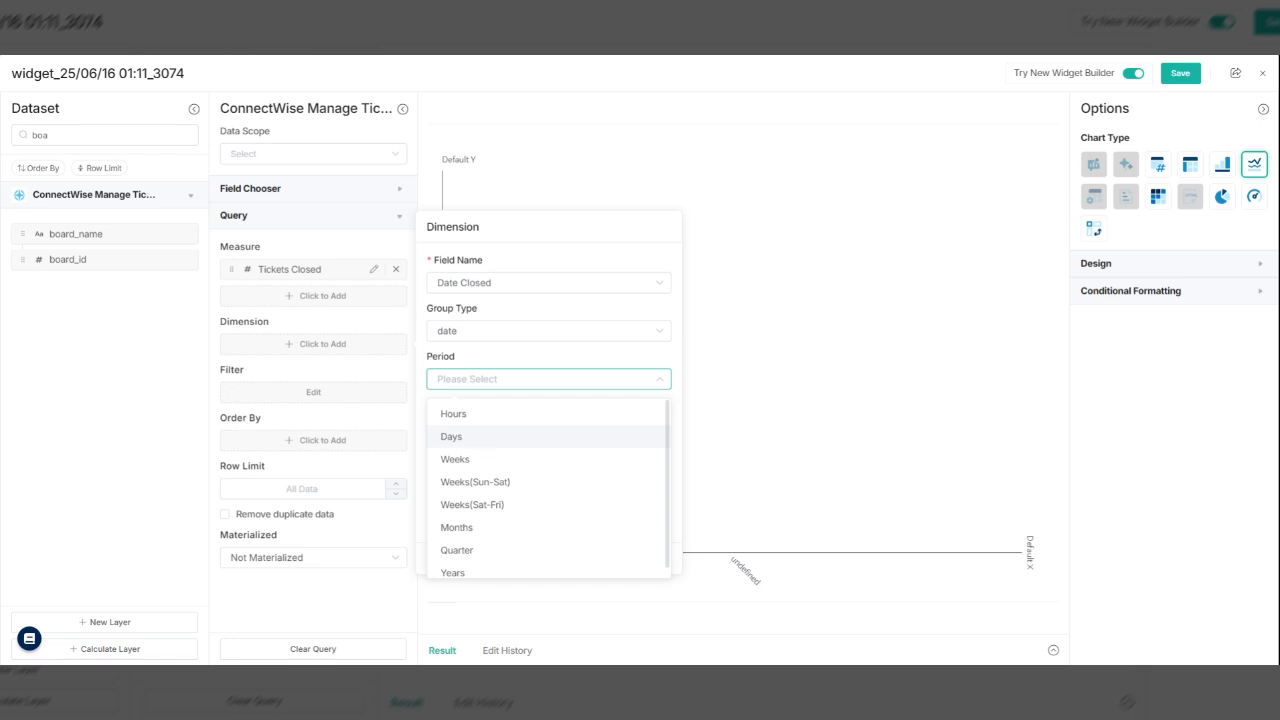
click(452, 437)
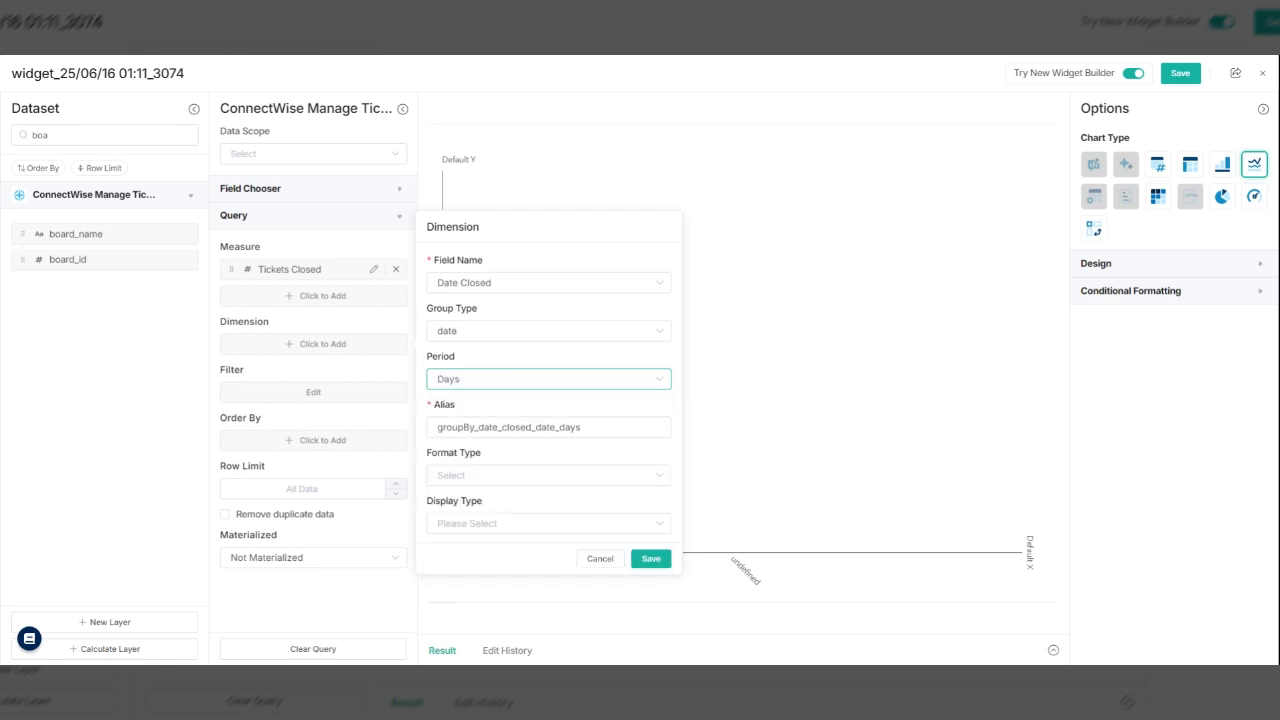
- Give the dimension the alias Day and the Date Time format with YYYY-MM-DD display and time set to NULL, and save it
key(Tab)
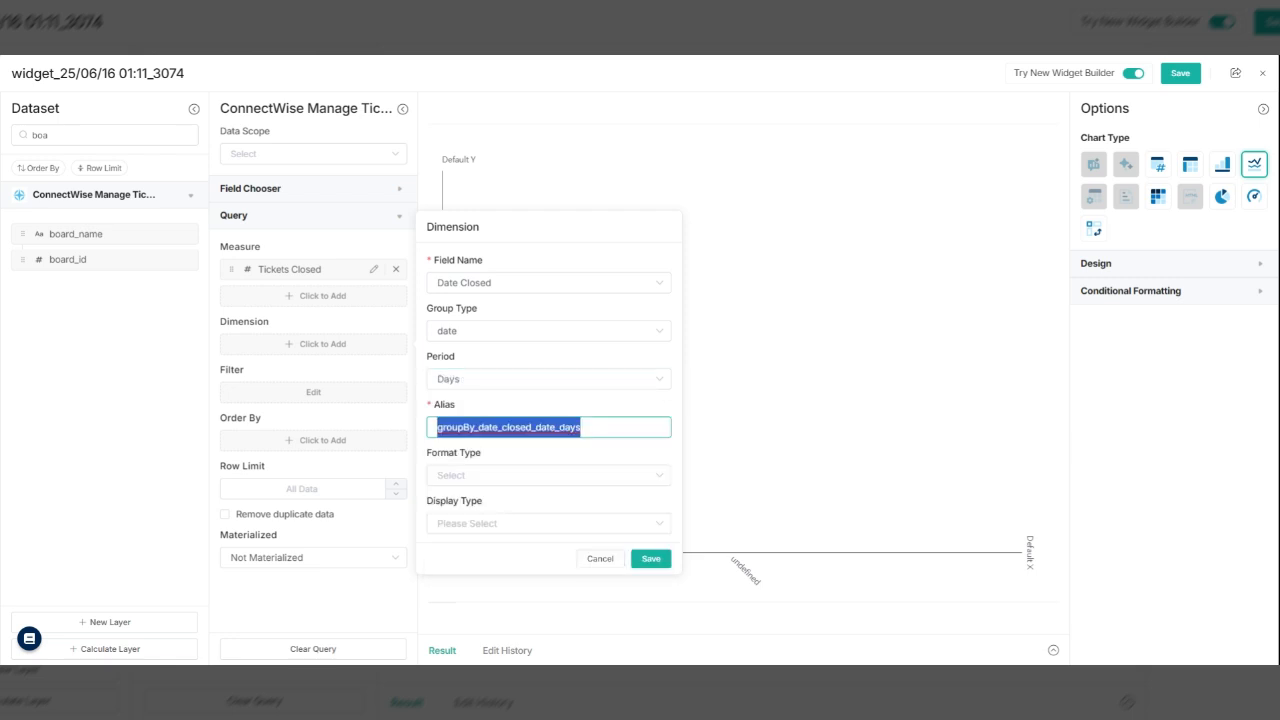
text(Day)
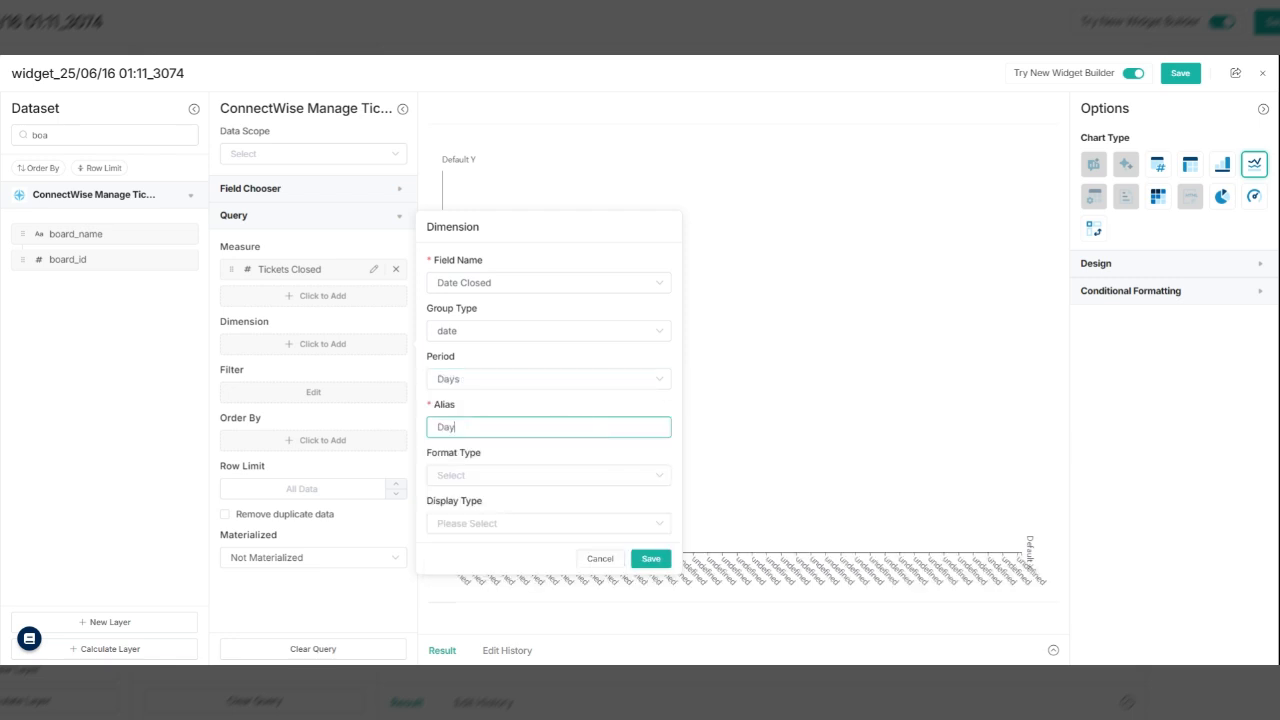
click(508, 475)
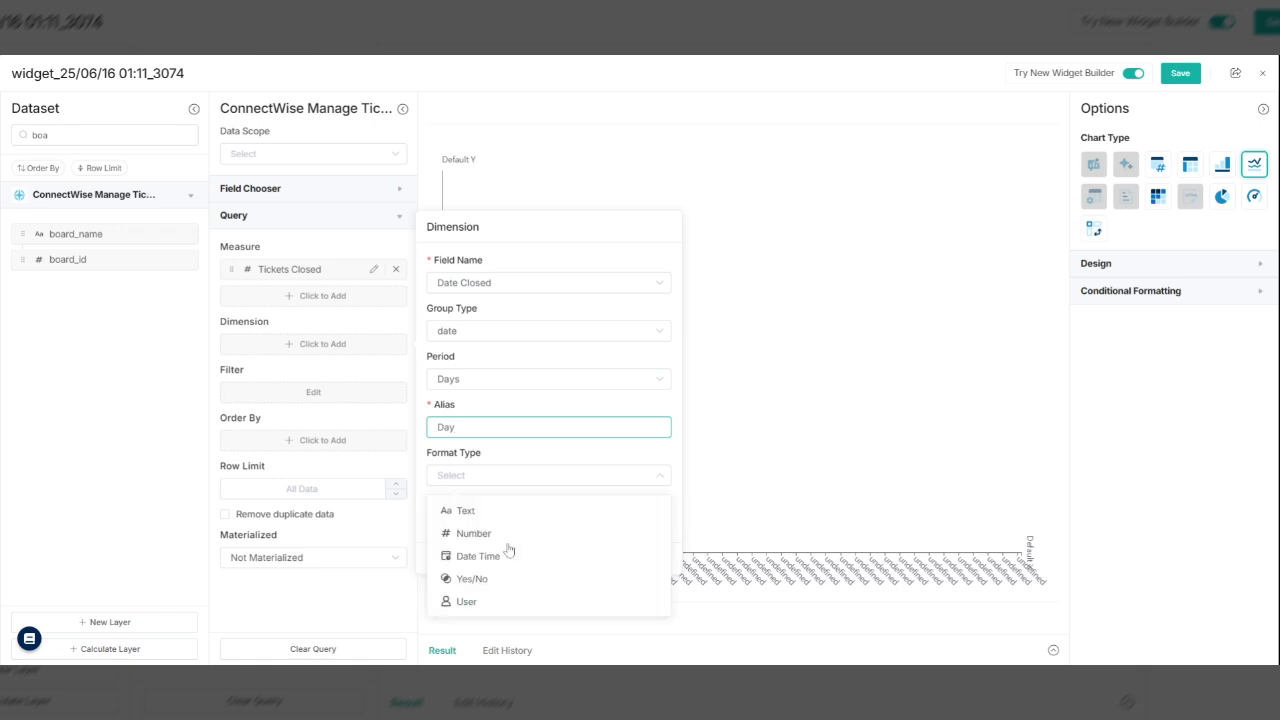
click(510, 552)
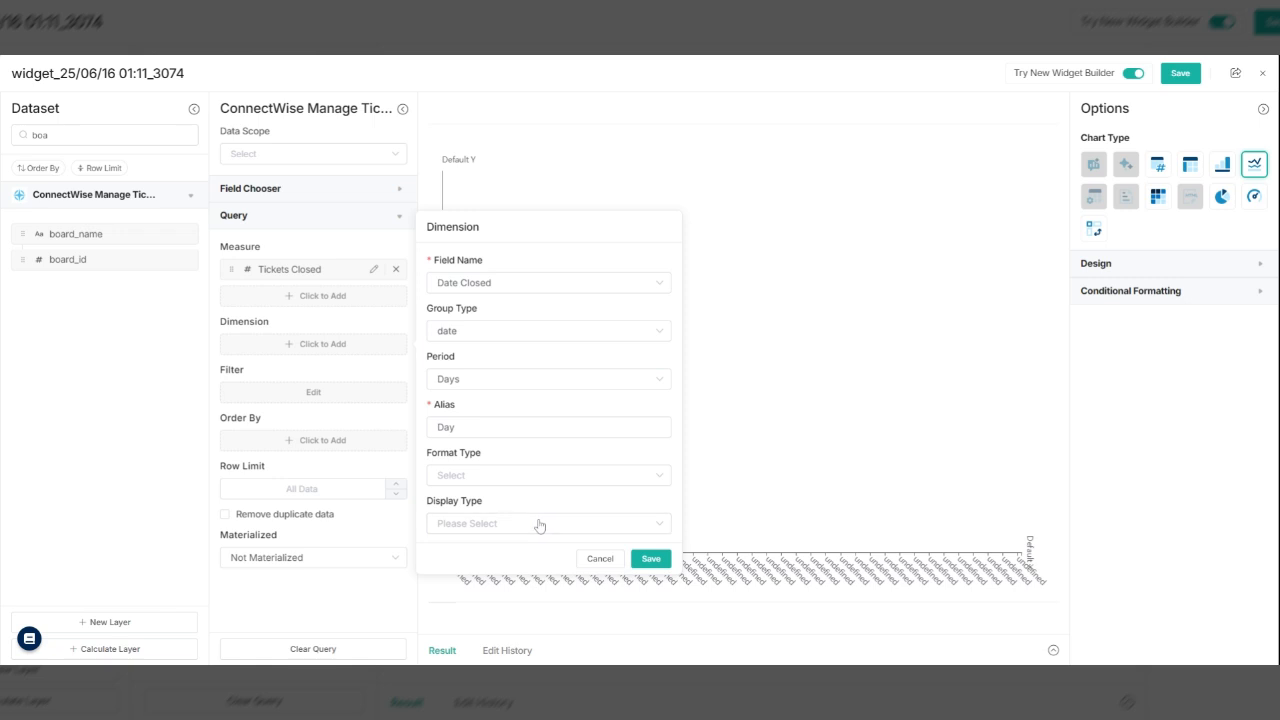
click(550, 477)
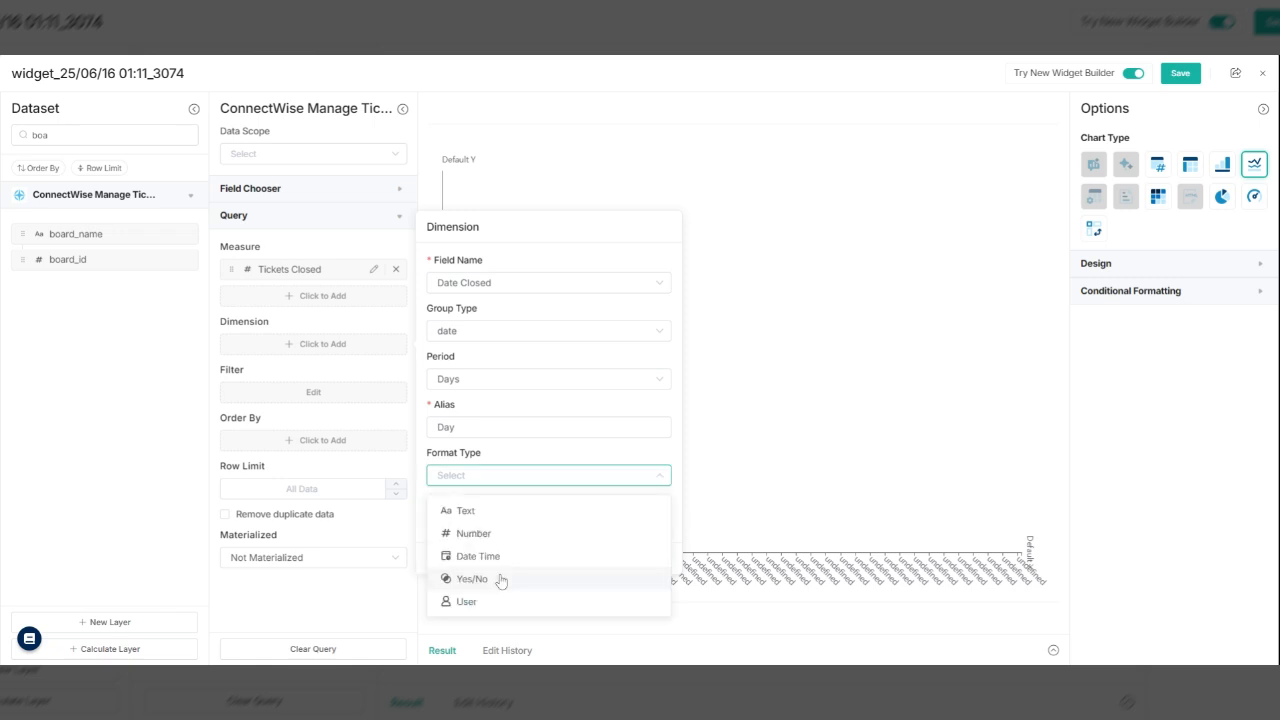
click(544, 556)
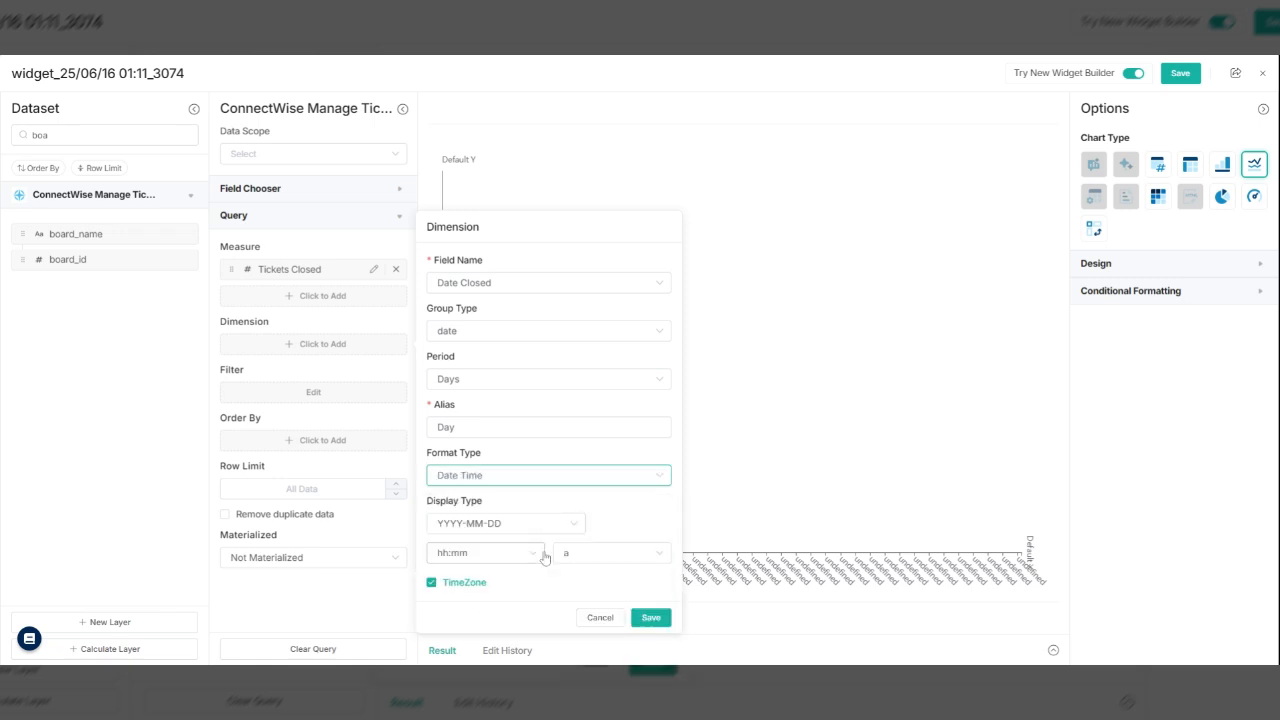
click(483, 560)
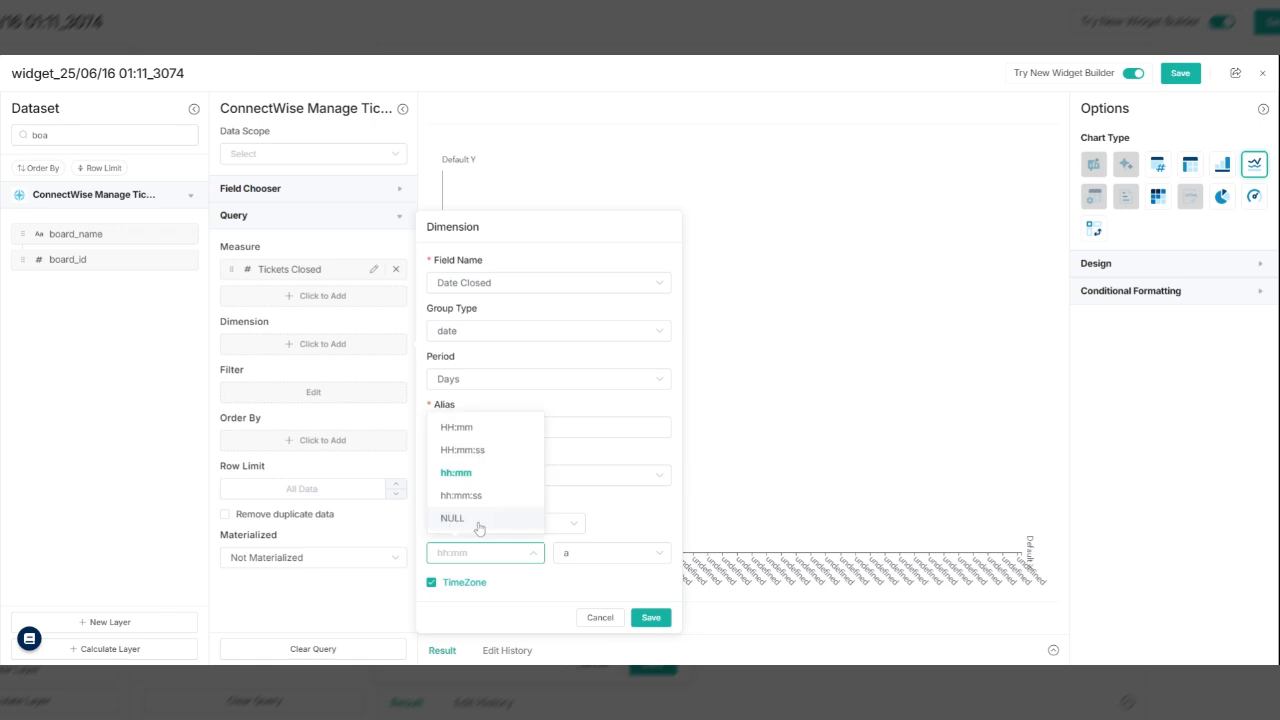
click(479, 520)
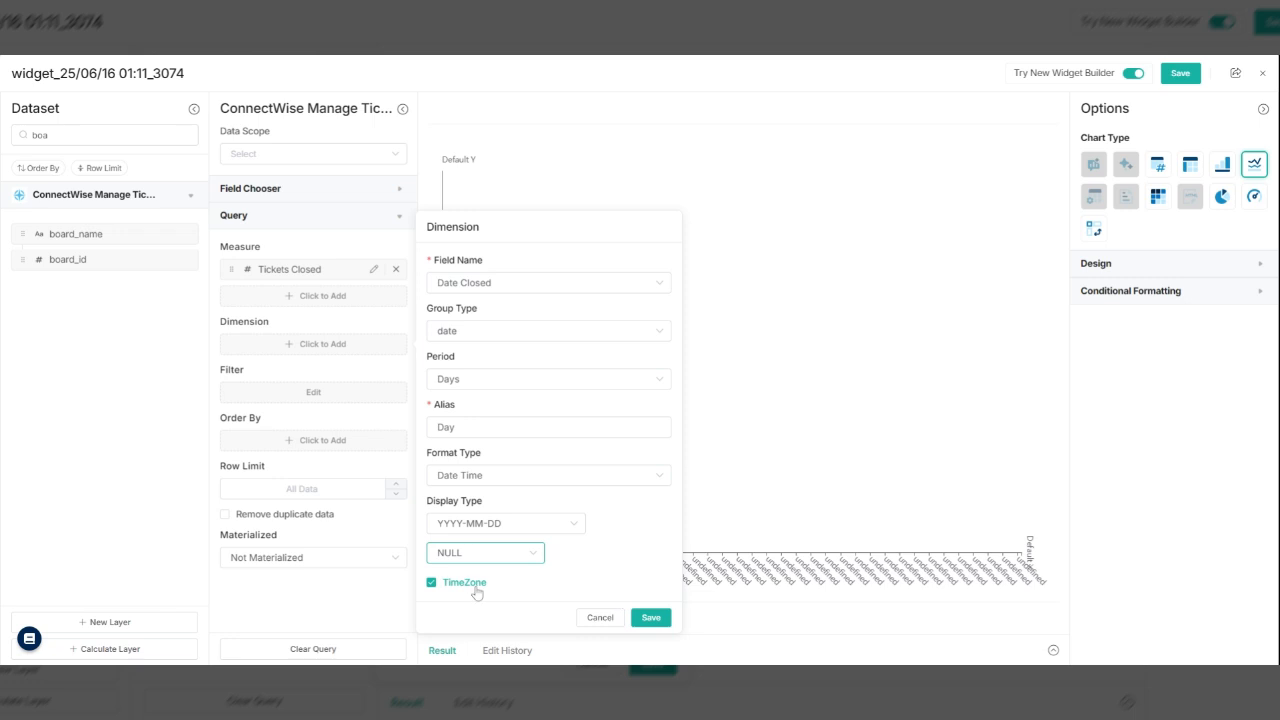
click(653, 624)
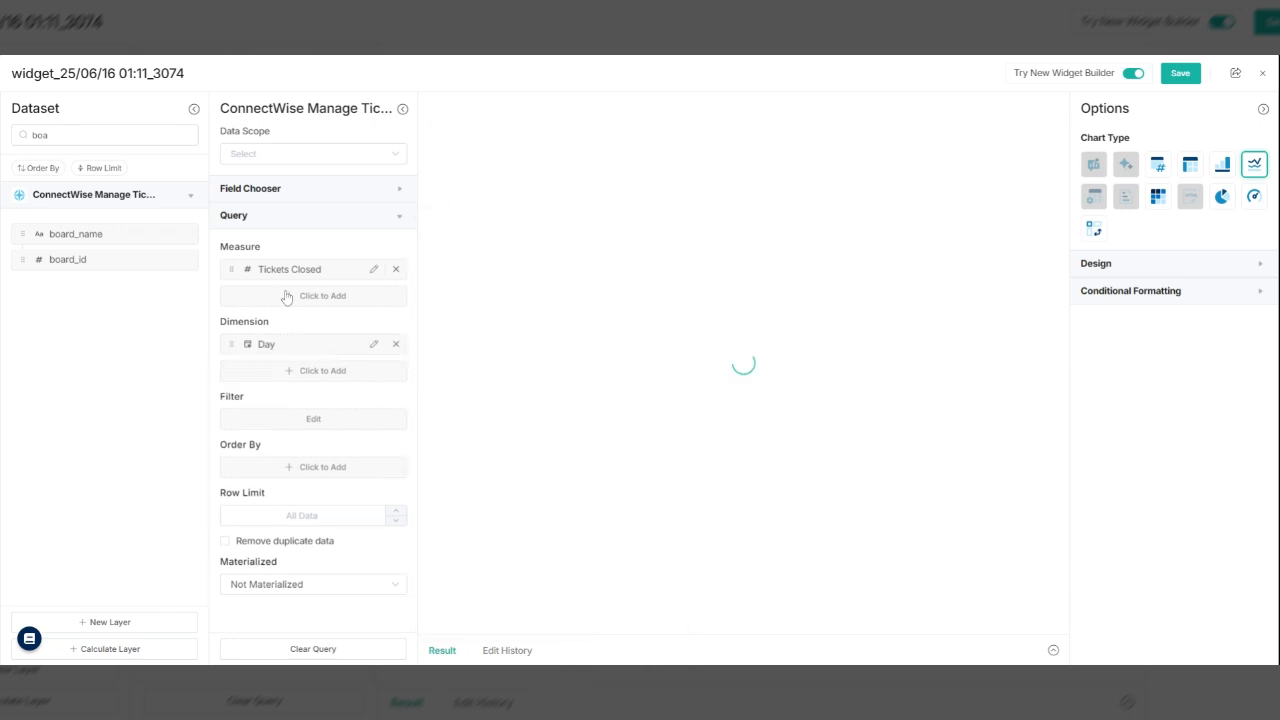
- Add a query filter condition where board_name Equals Reactive Support1
click(308, 419)
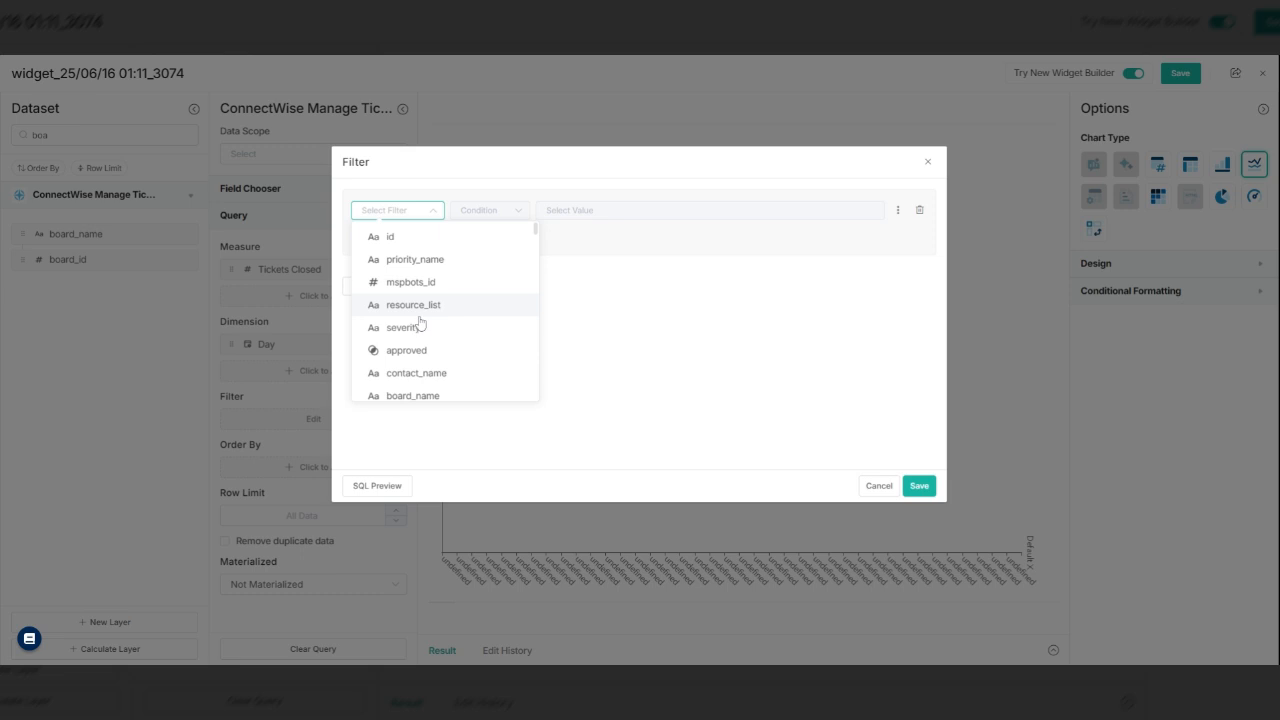
text(bo)
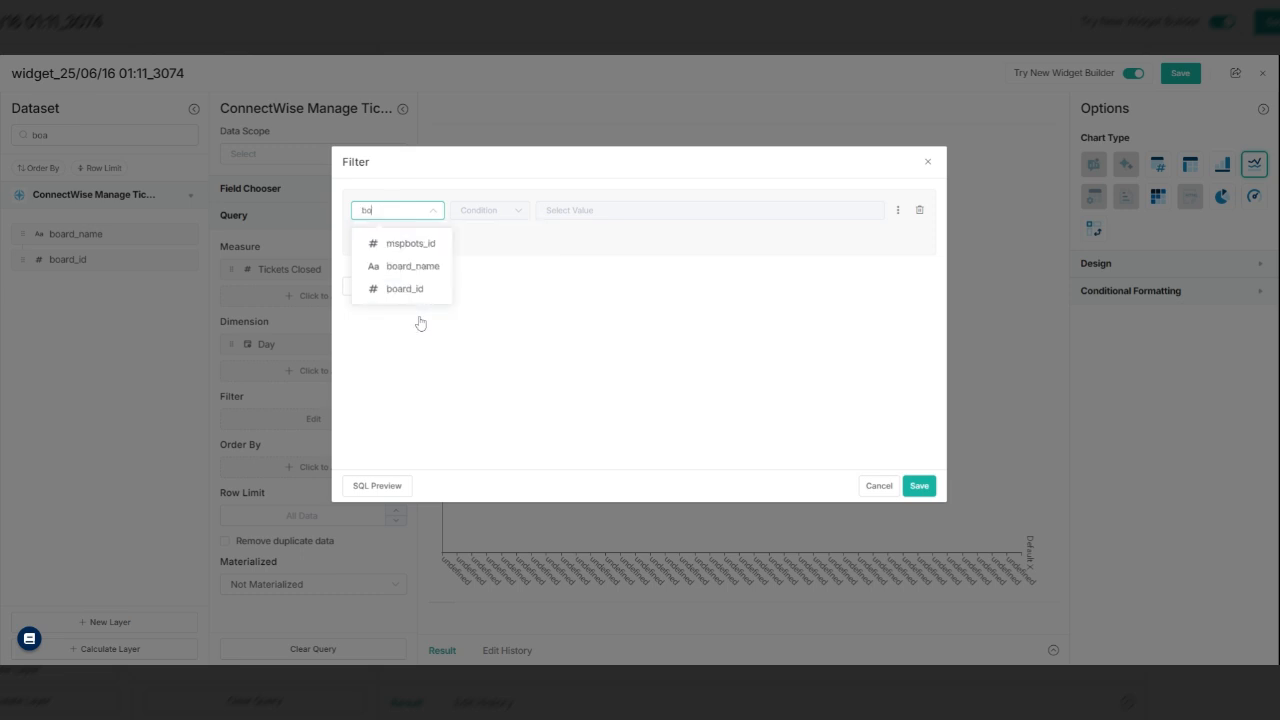
click(413, 266)
click(474, 212)
click(490, 338)
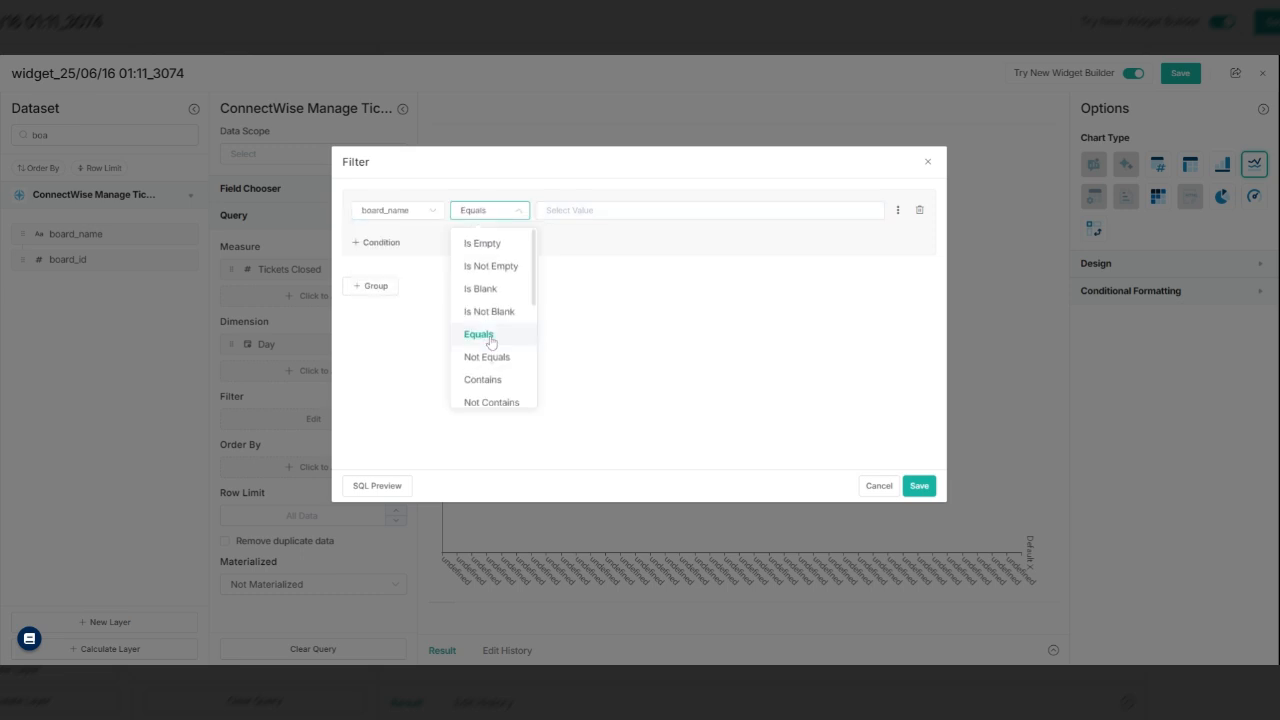
click(589, 211)
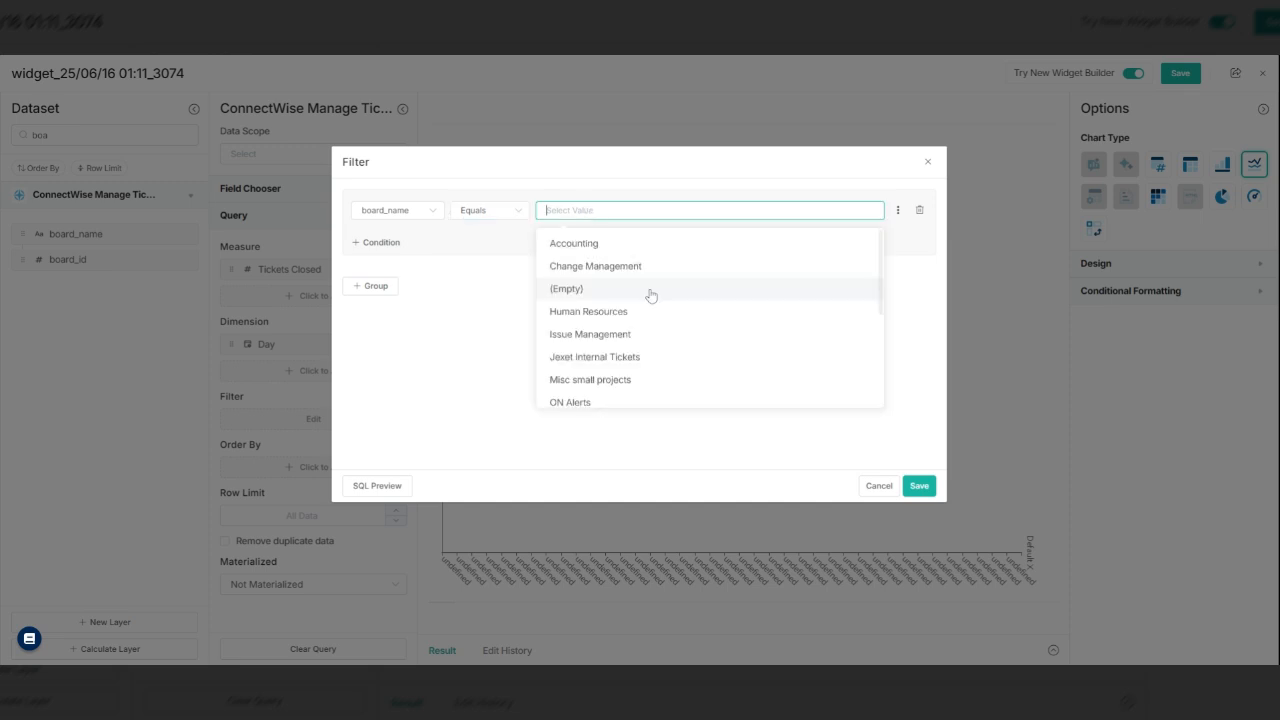
scroll(651, 300, down, 3)
scroll(655, 330, up, 3)
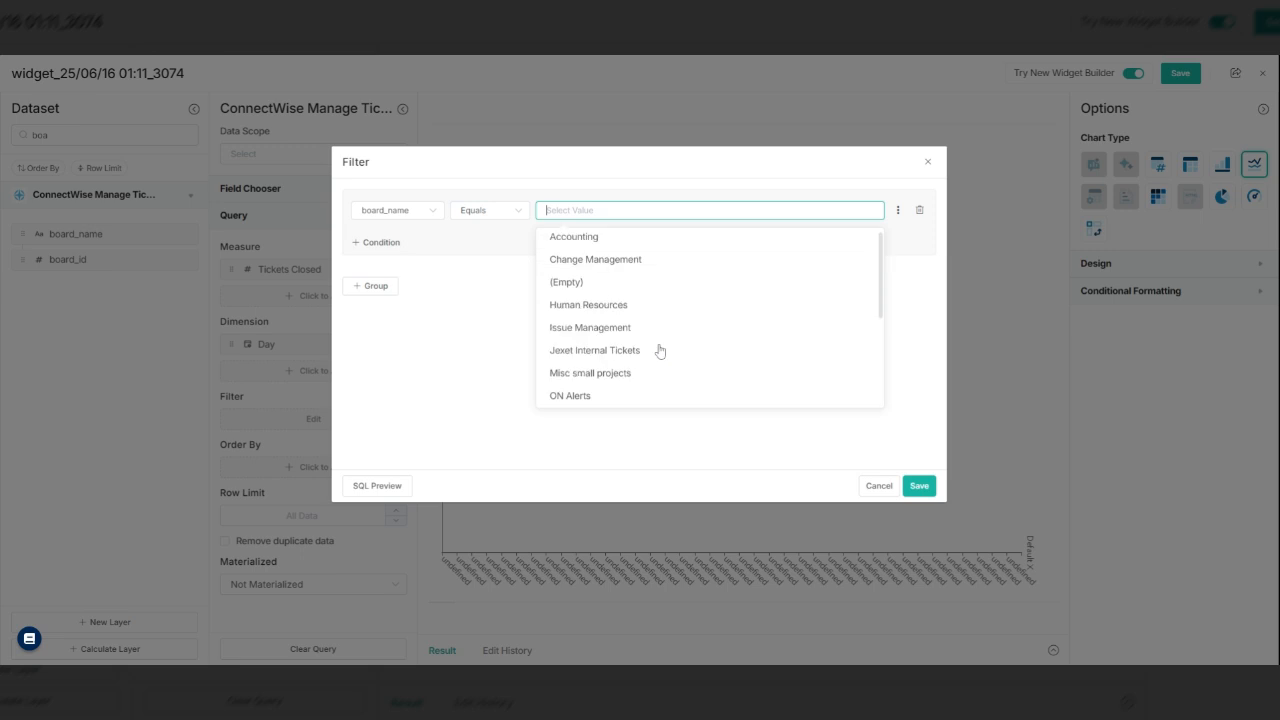
scroll(665, 351, down, 3)
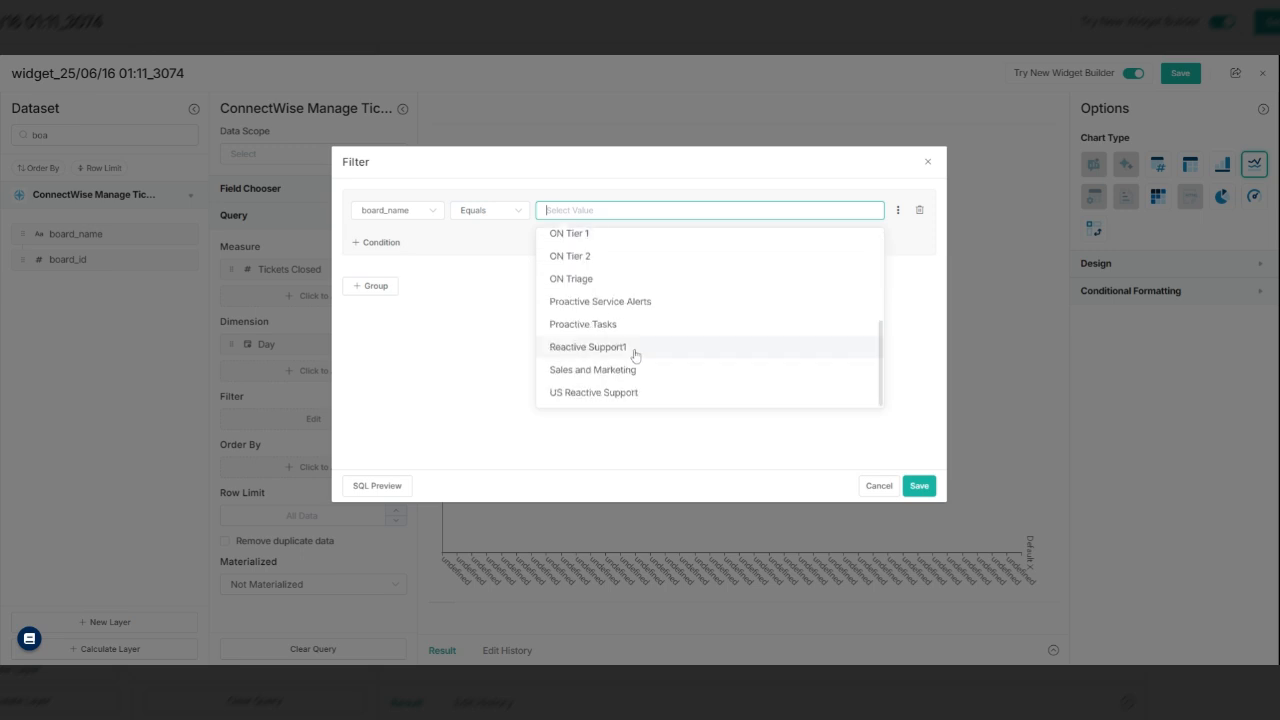
click(634, 349)
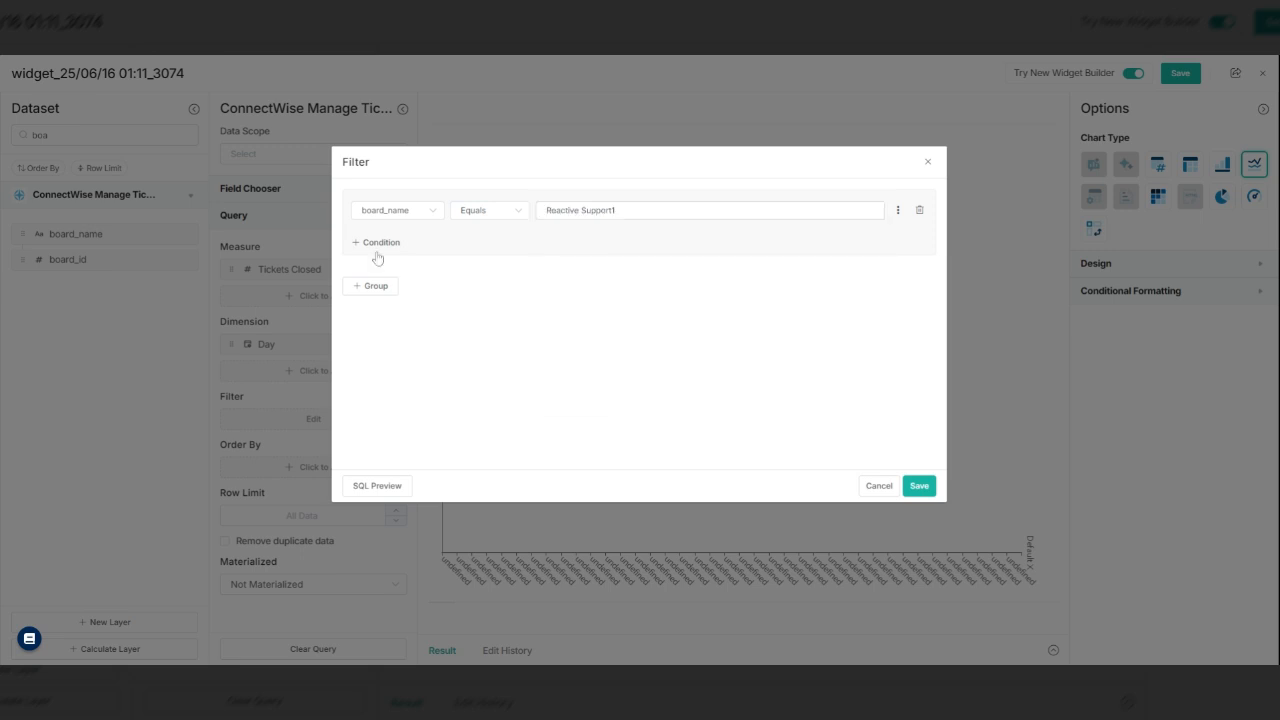
- Add a second AND filter condition on date_closed using the In operator
click(377, 244)
text(c)
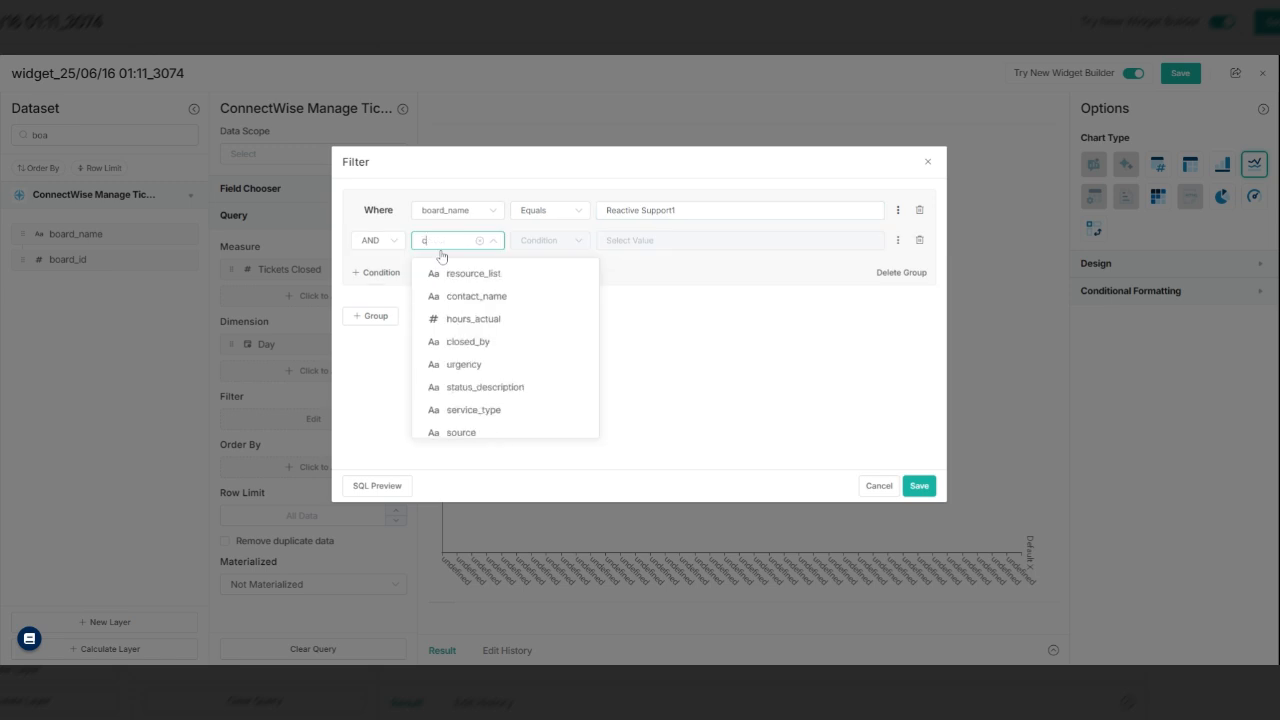
text(lo)
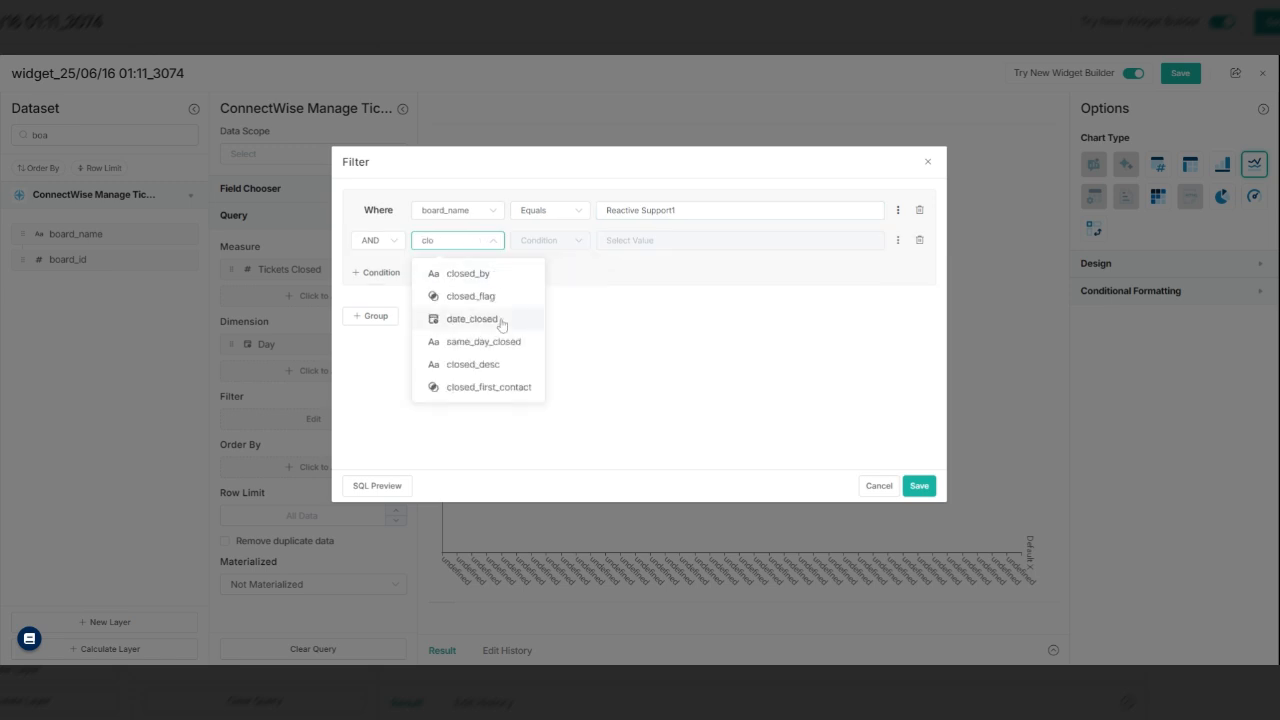
click(502, 320)
click(548, 244)
click(545, 431)
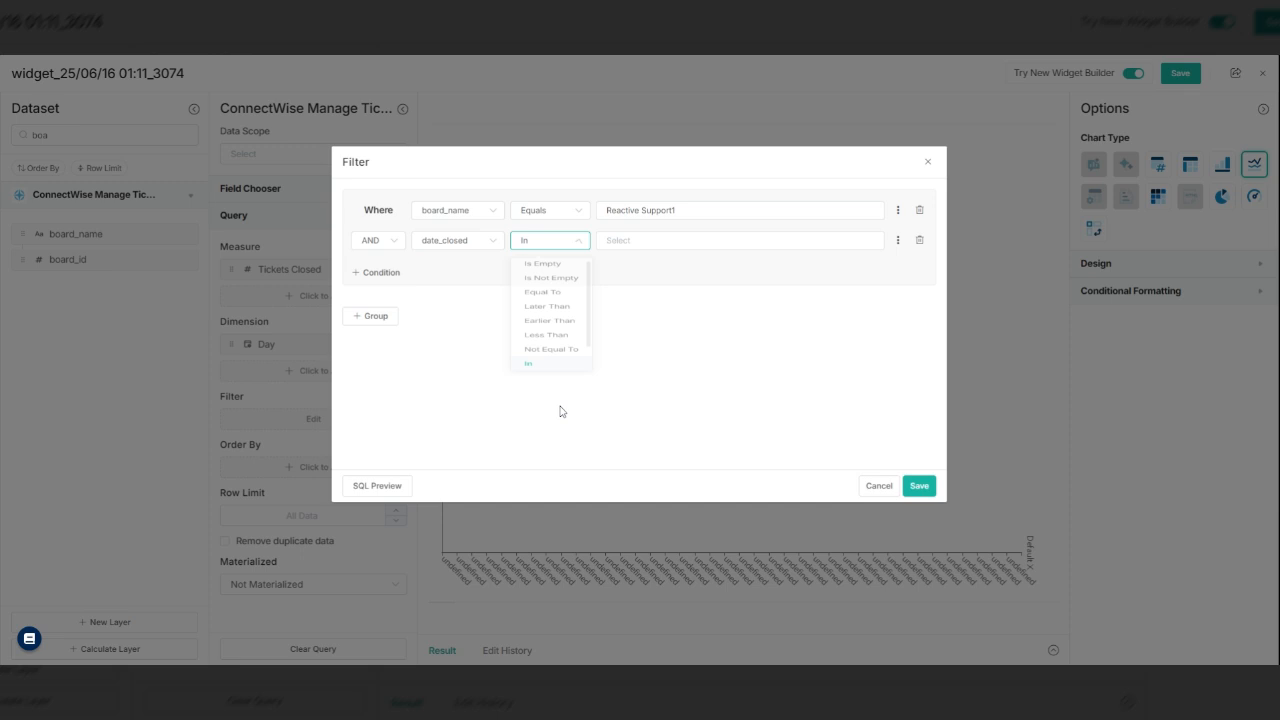
- Set the date_closed condition's range to Previous 1 Weeks (Mon-Sun) and save the filter
click(632, 243)
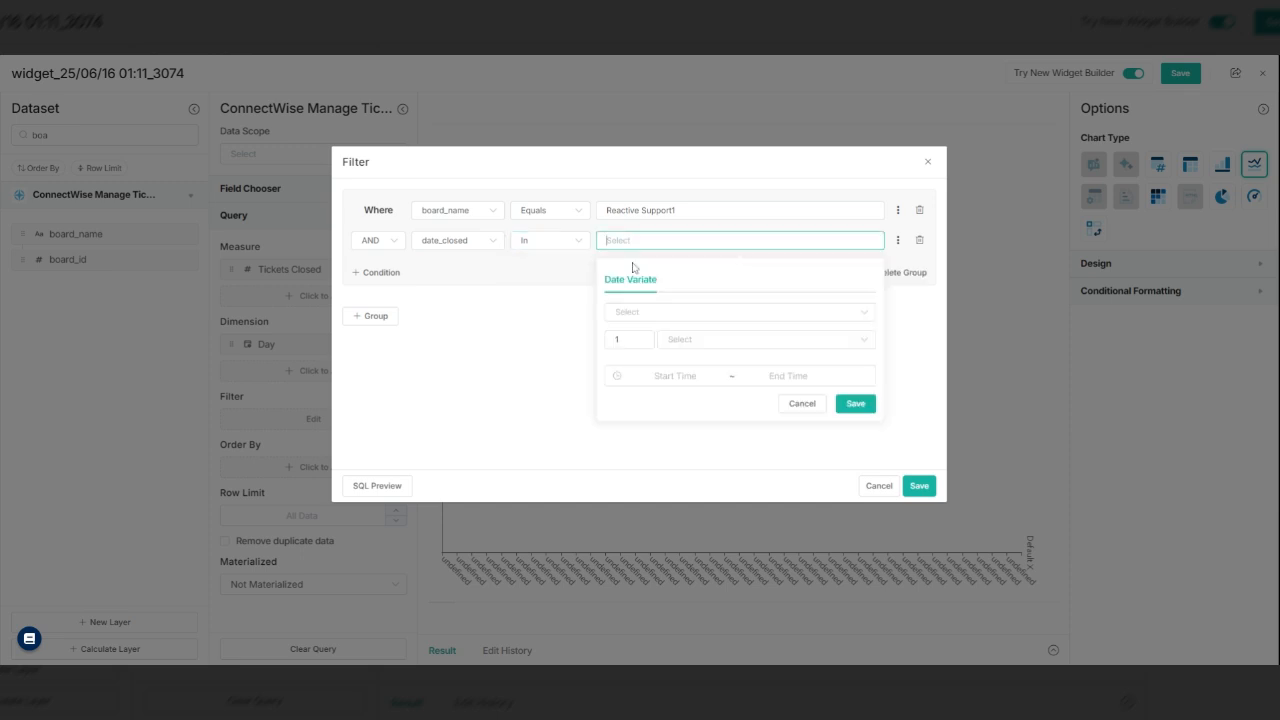
click(642, 313)
click(665, 413)
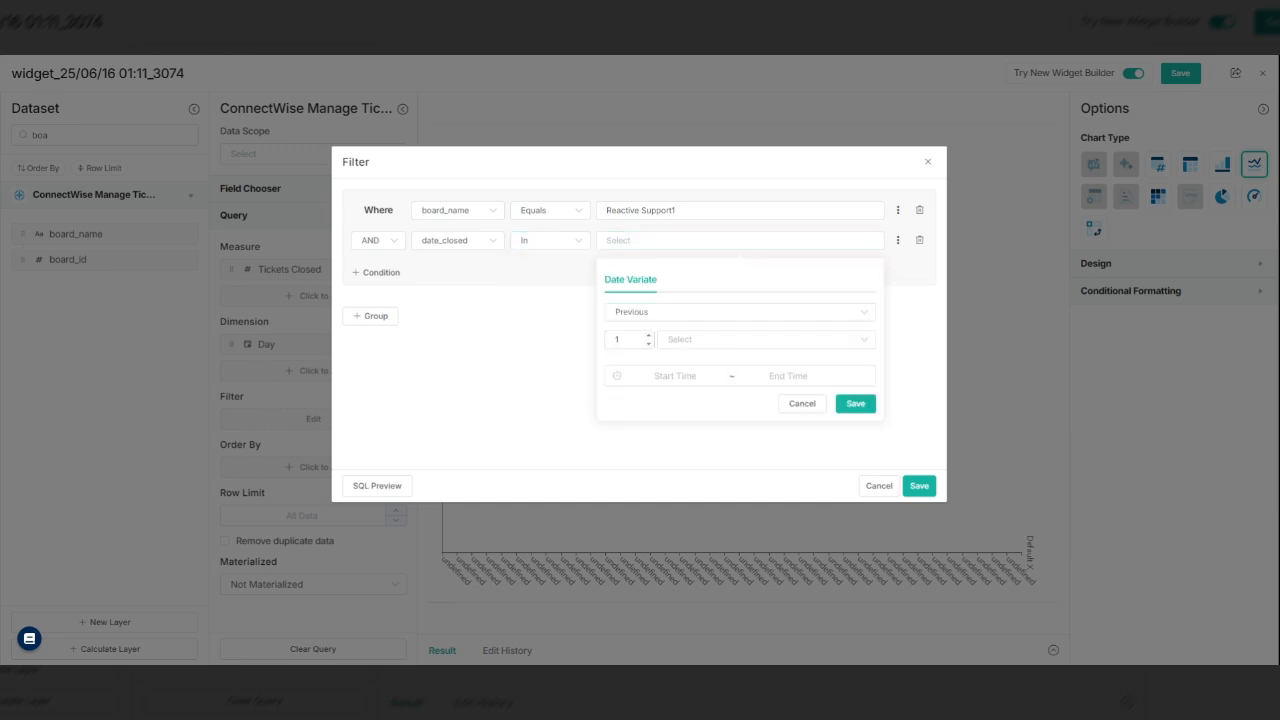
click(710, 339)
click(715, 464)
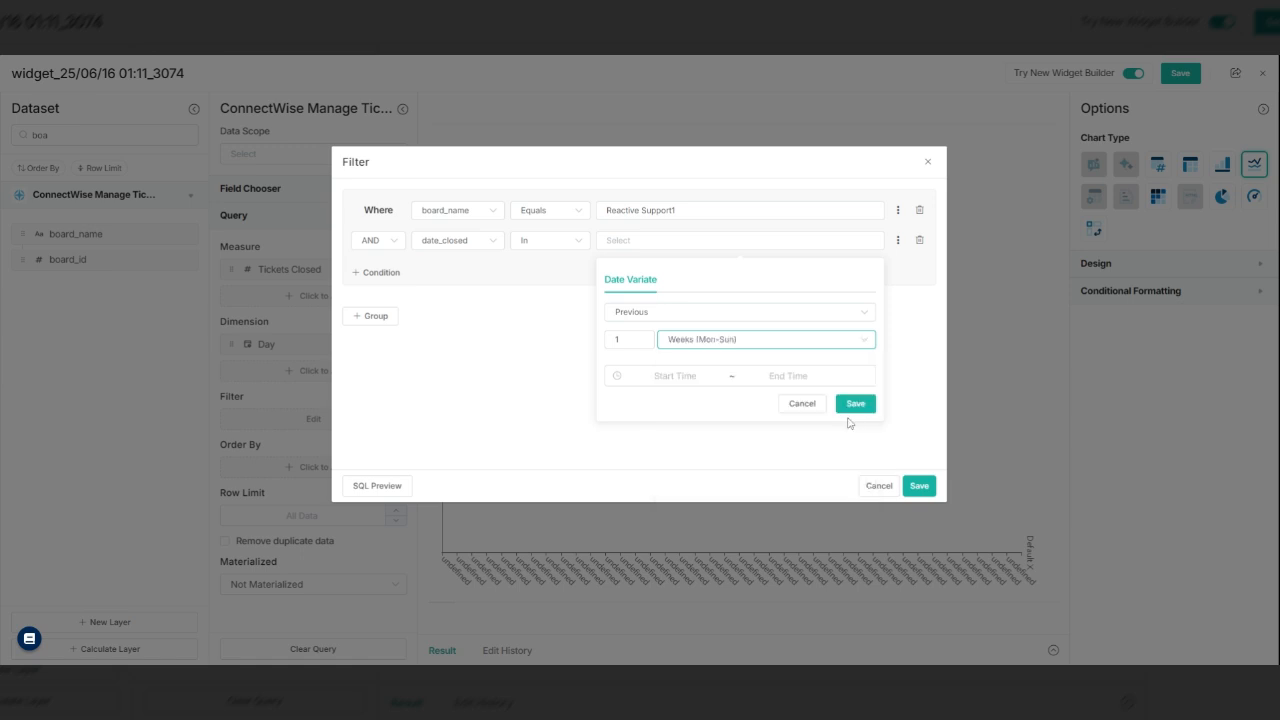
click(855, 404)
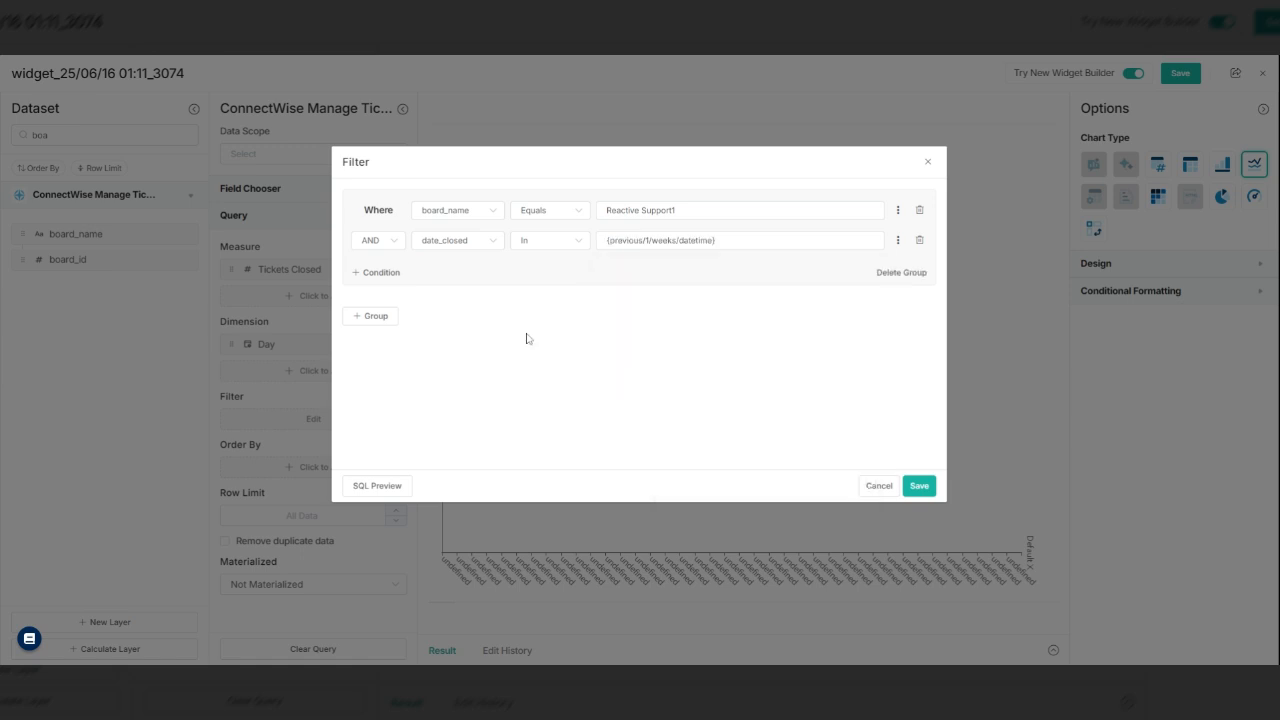
click(919, 486)
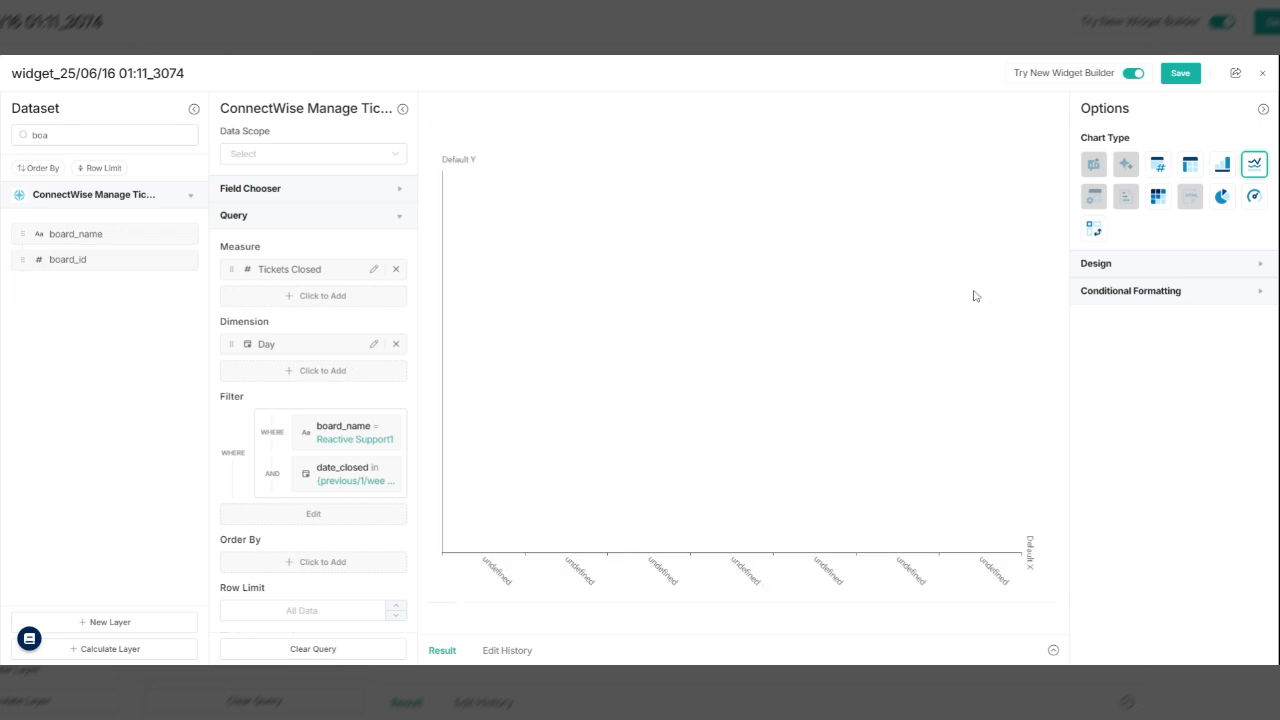
- Set the line chart's design dimension to Day and its measure to Tickets Closed
click(1134, 267)
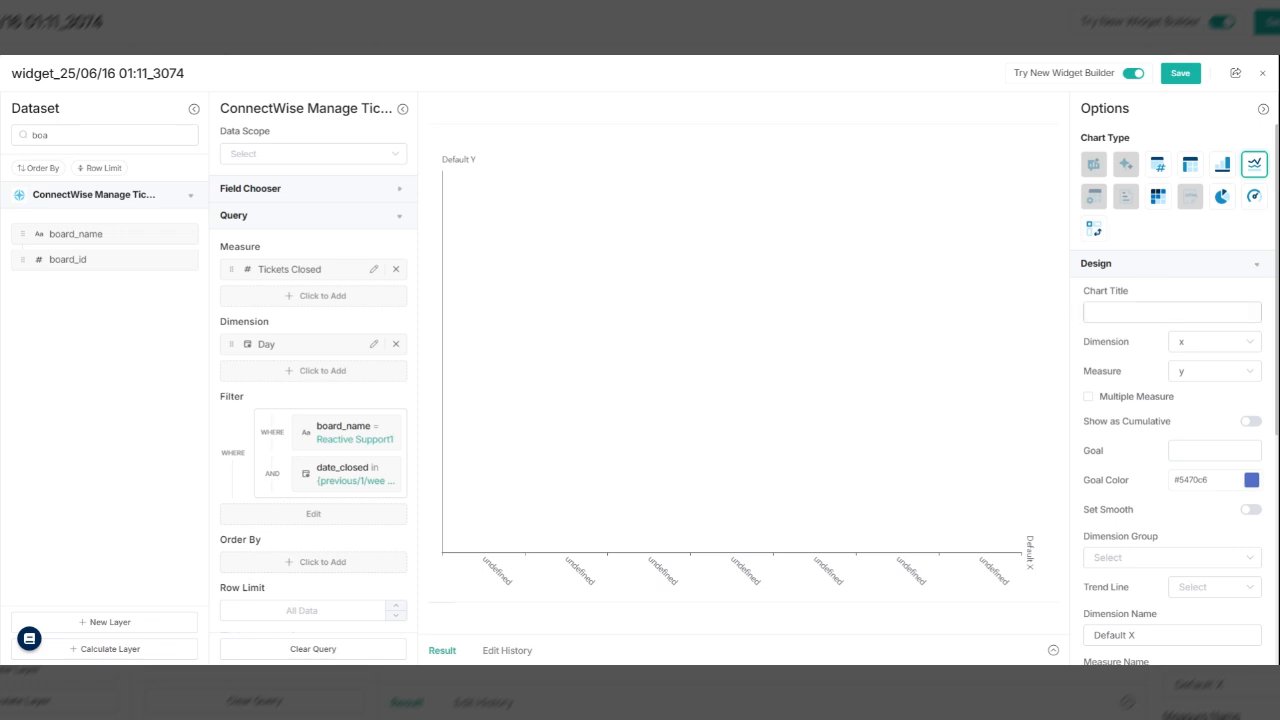
click(1202, 348)
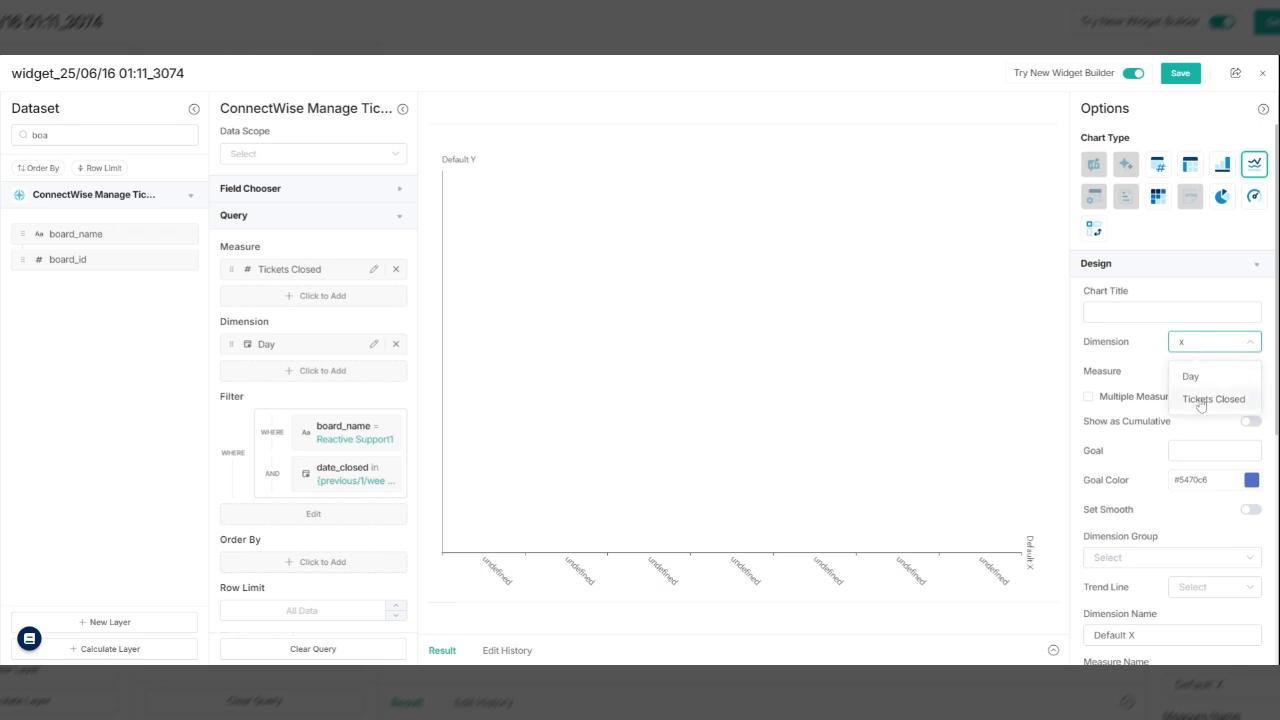
click(1208, 384)
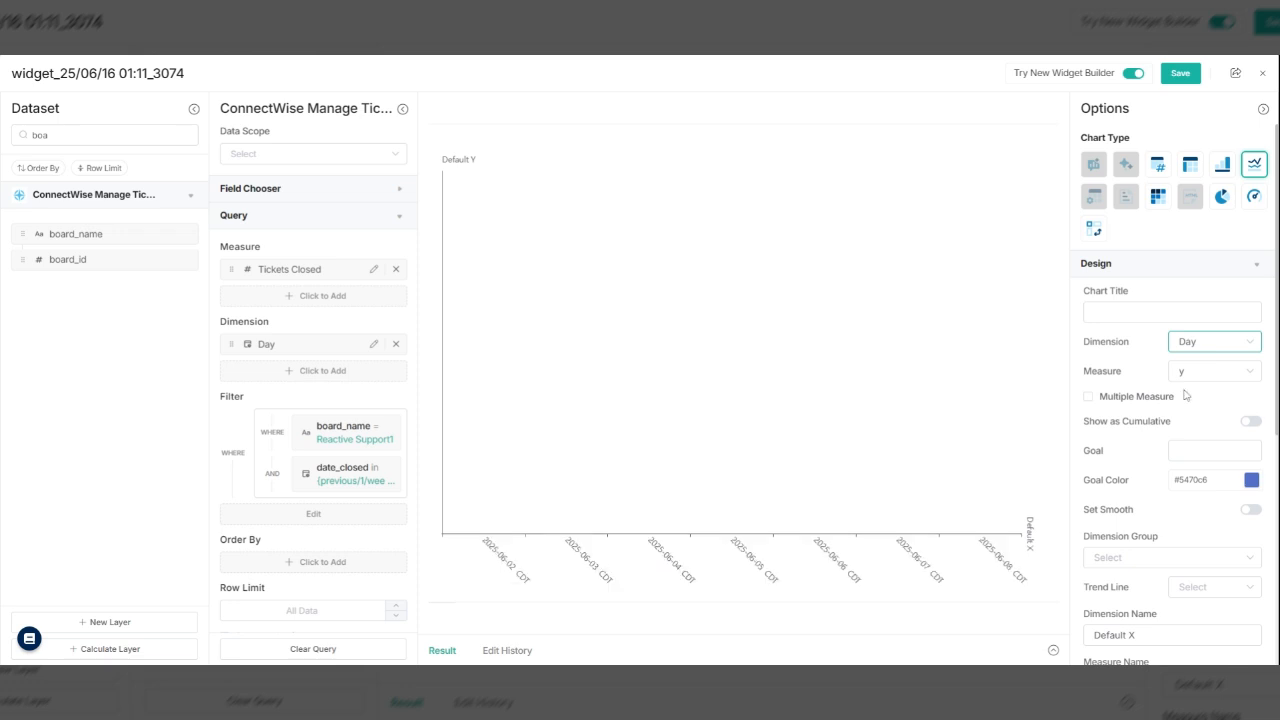
click(1193, 375)
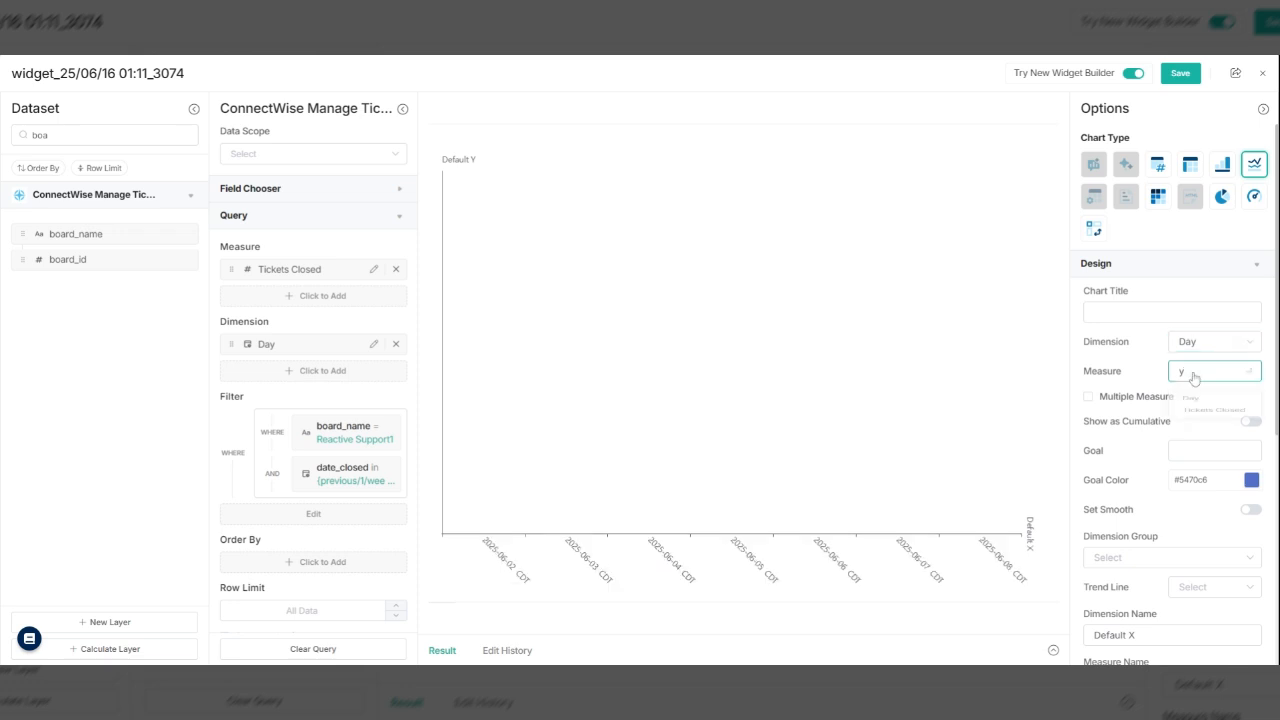
click(1234, 436)
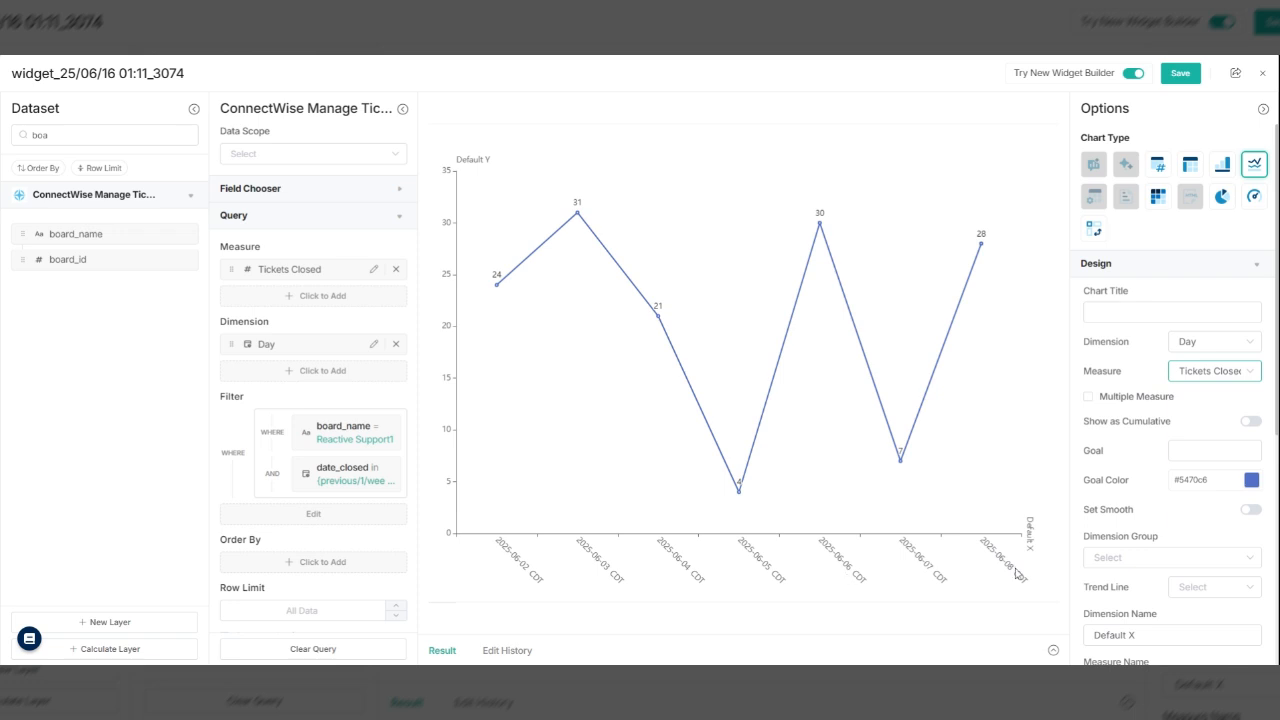
- Order the chart data by the Day field in ascending order and save the sorting
click(37, 168)
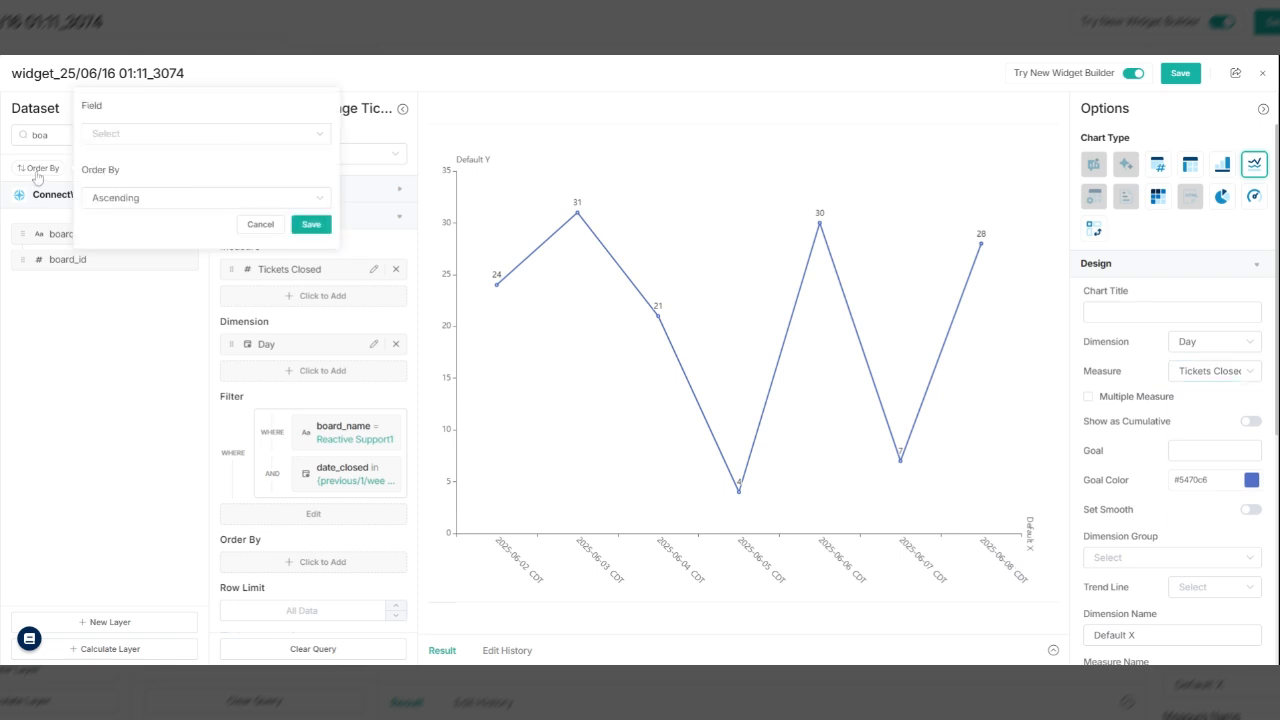
click(130, 136)
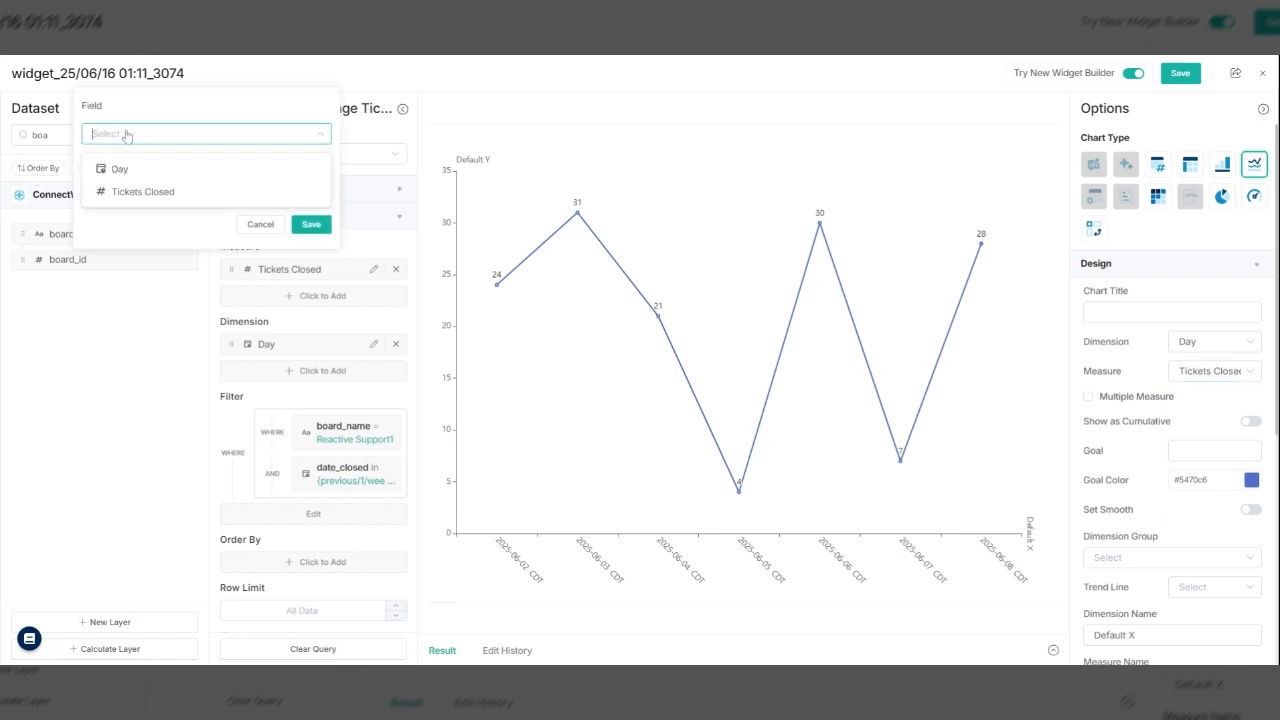
click(155, 175)
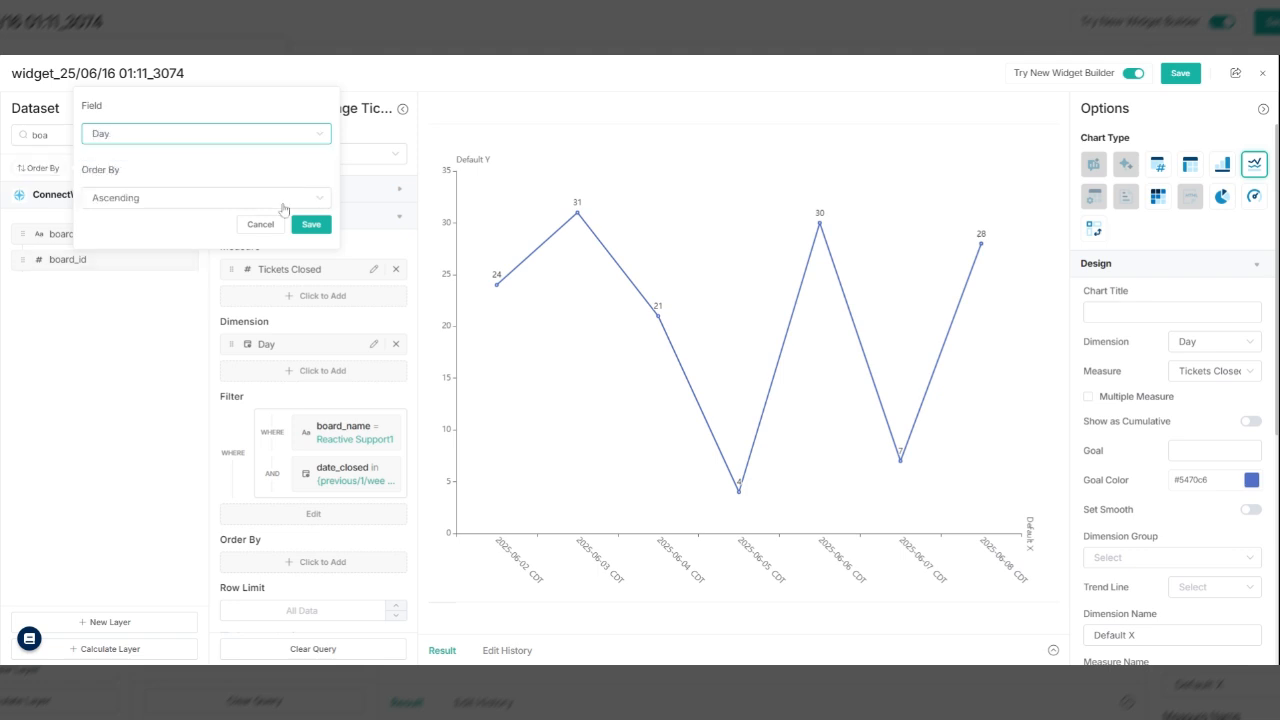
click(311, 224)
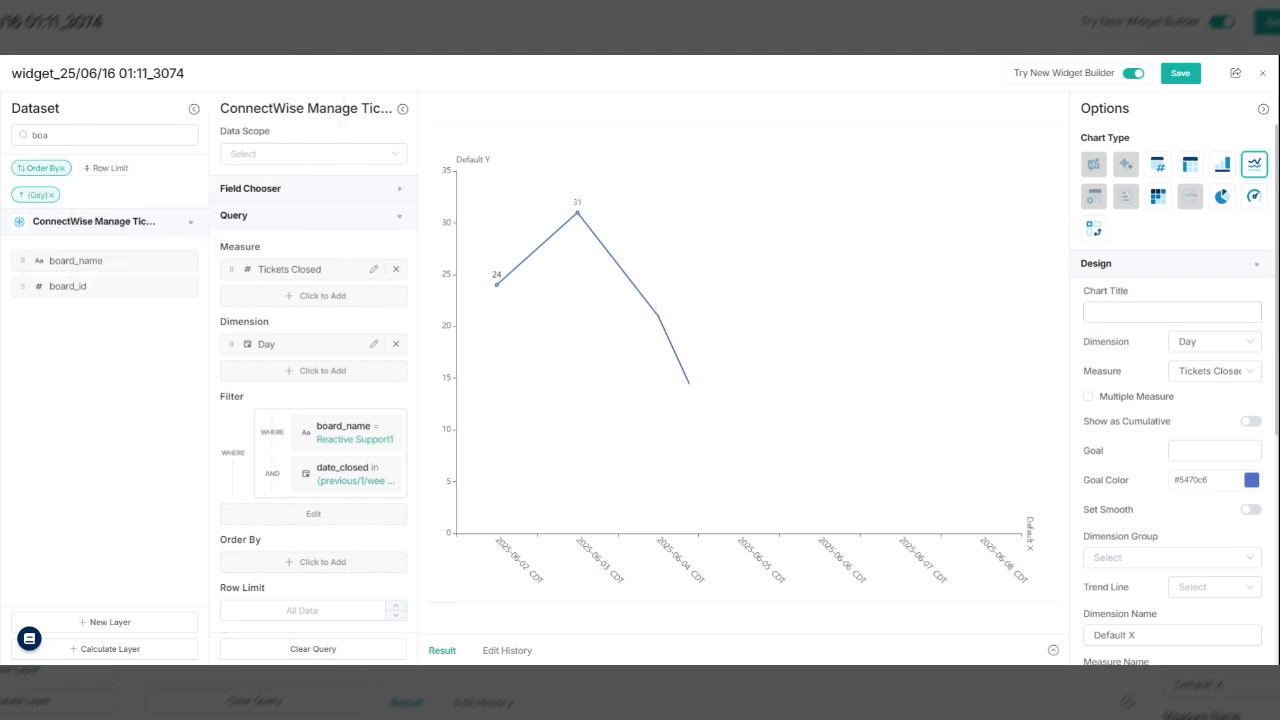
- Review the line chart's design options, including goal, trend line, axis names, axis values and label settings
scroll(1208, 257, down, 1)
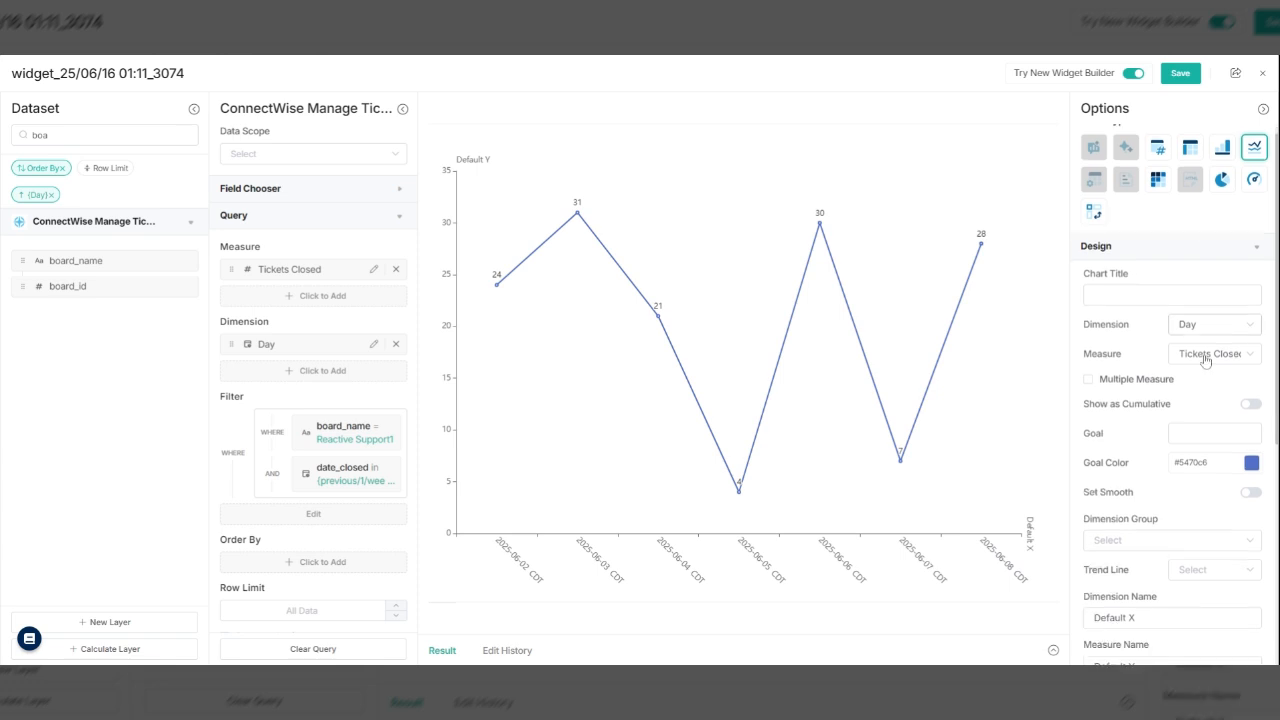
scroll(1205, 360, down, 3)
scroll(1208, 433, down, 3)
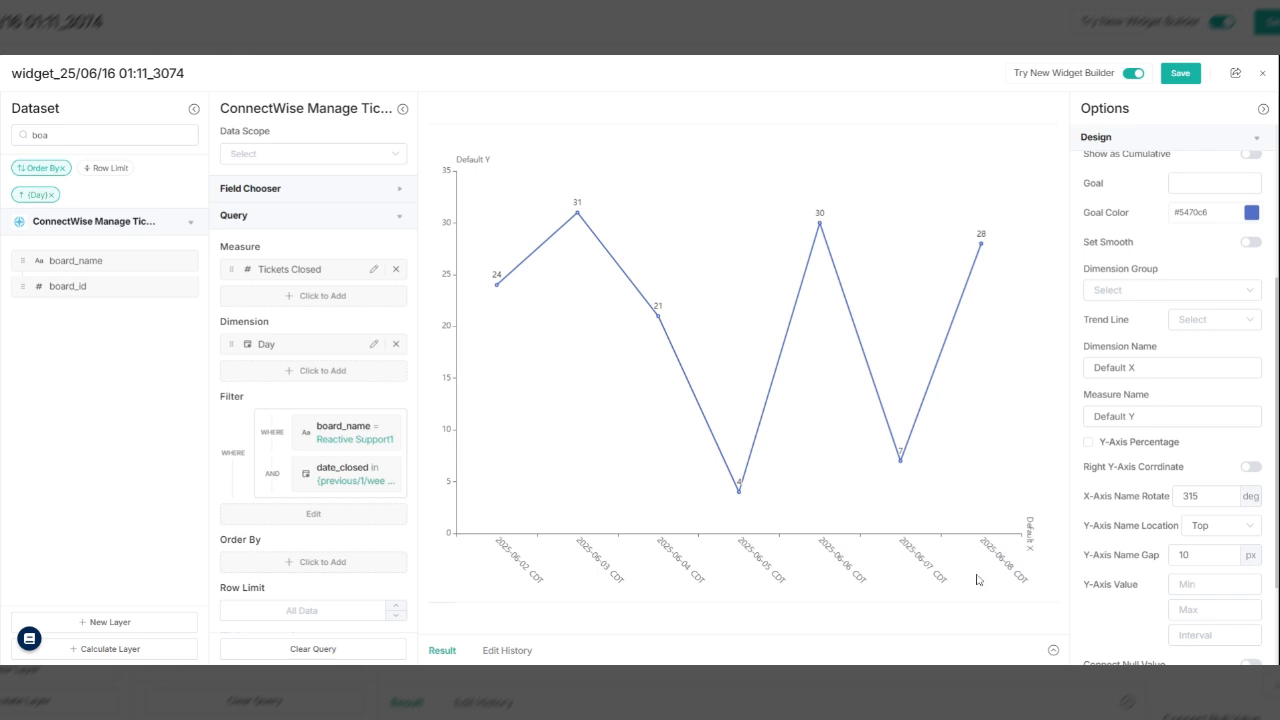
scroll(1155, 380, down, 2)
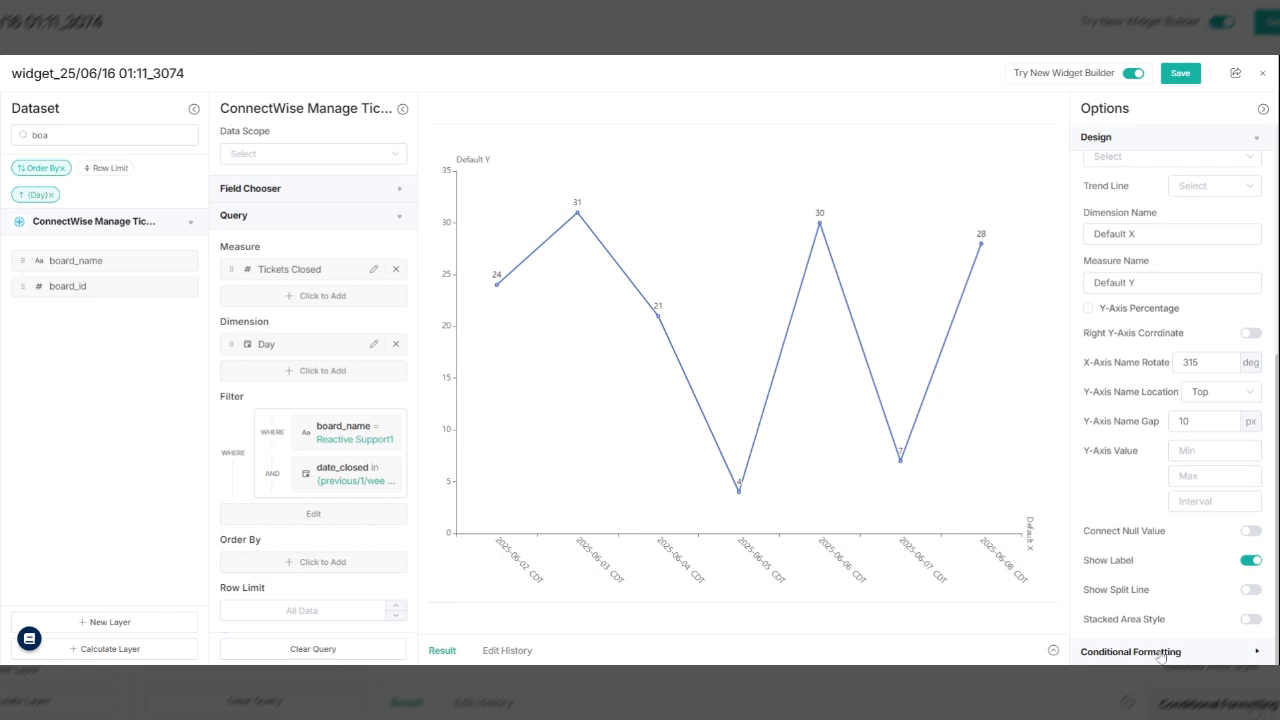
scroll(1158, 560, up, 4)
scroll(1120, 430, up, 1)
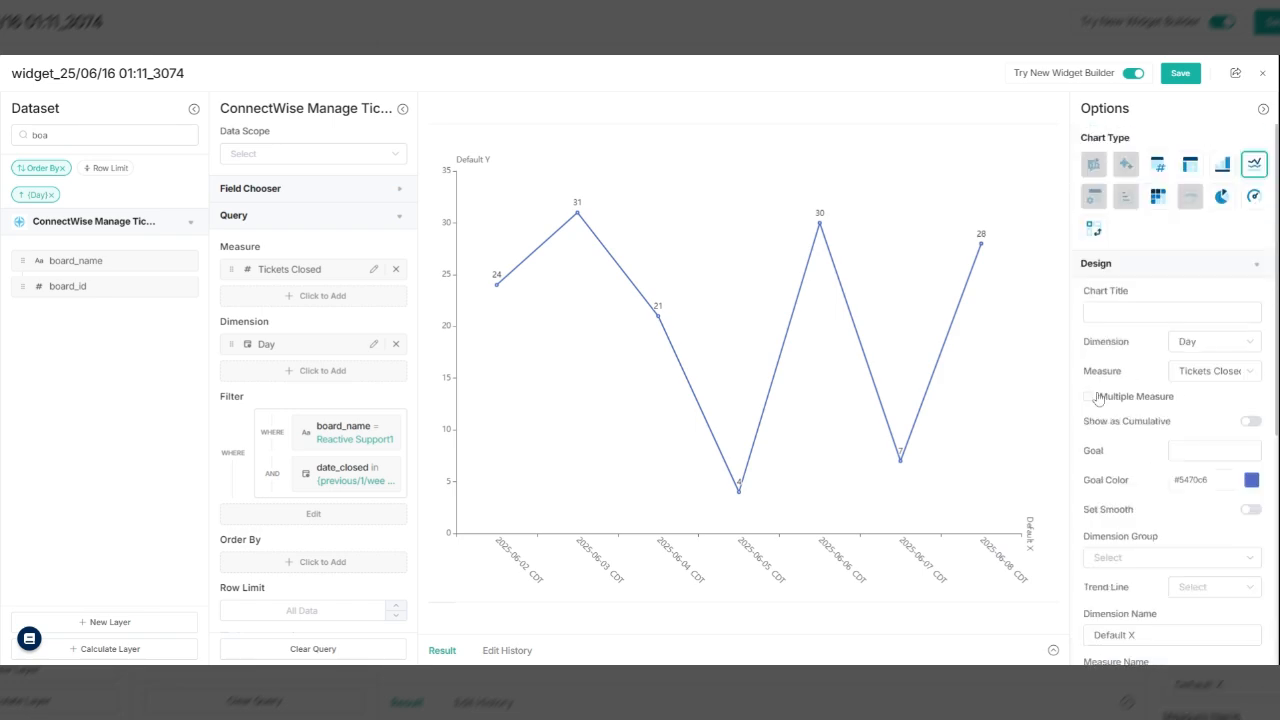
- Save the widget under the name Line Chart Demo
click(1180, 74)
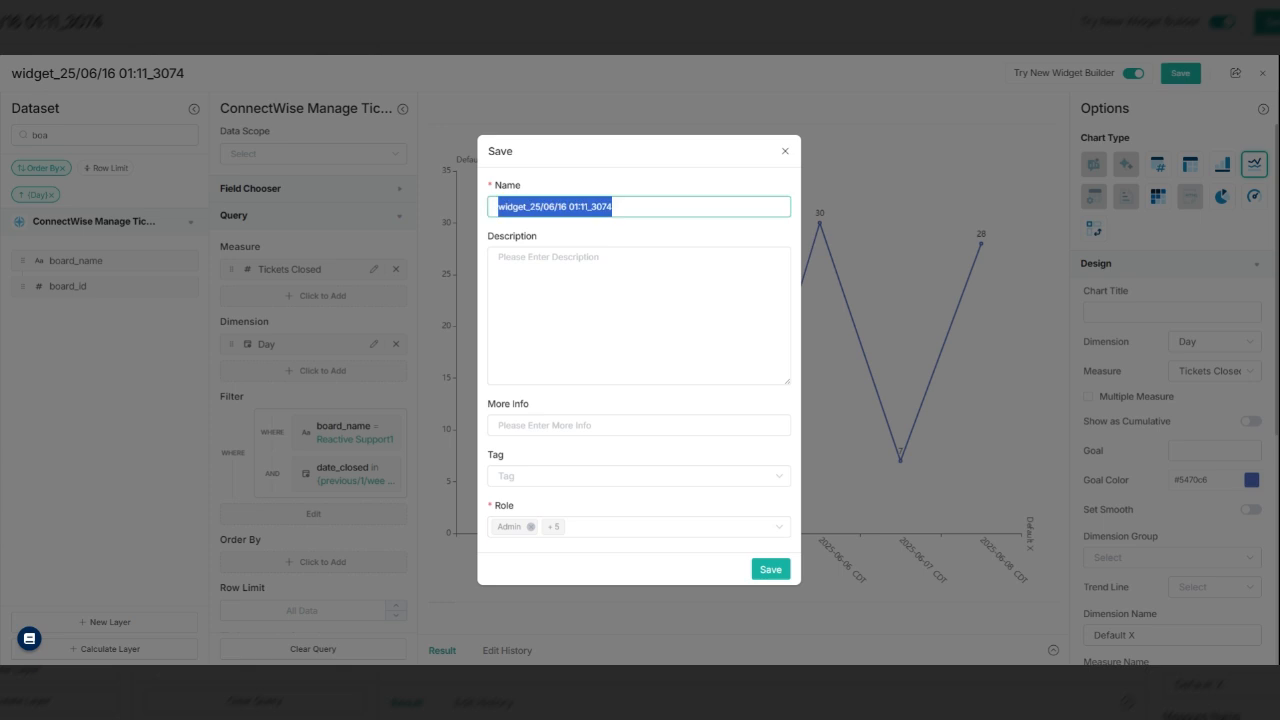
text(Lin)
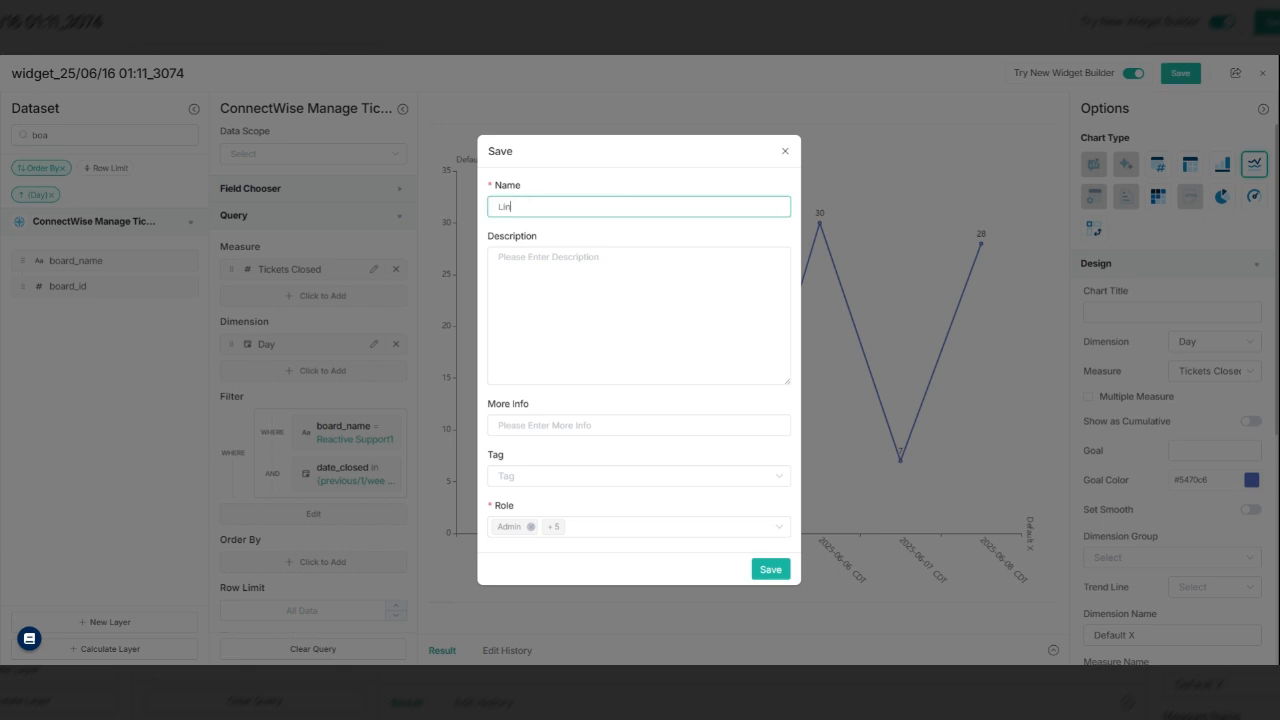
text(e Chart Demo)
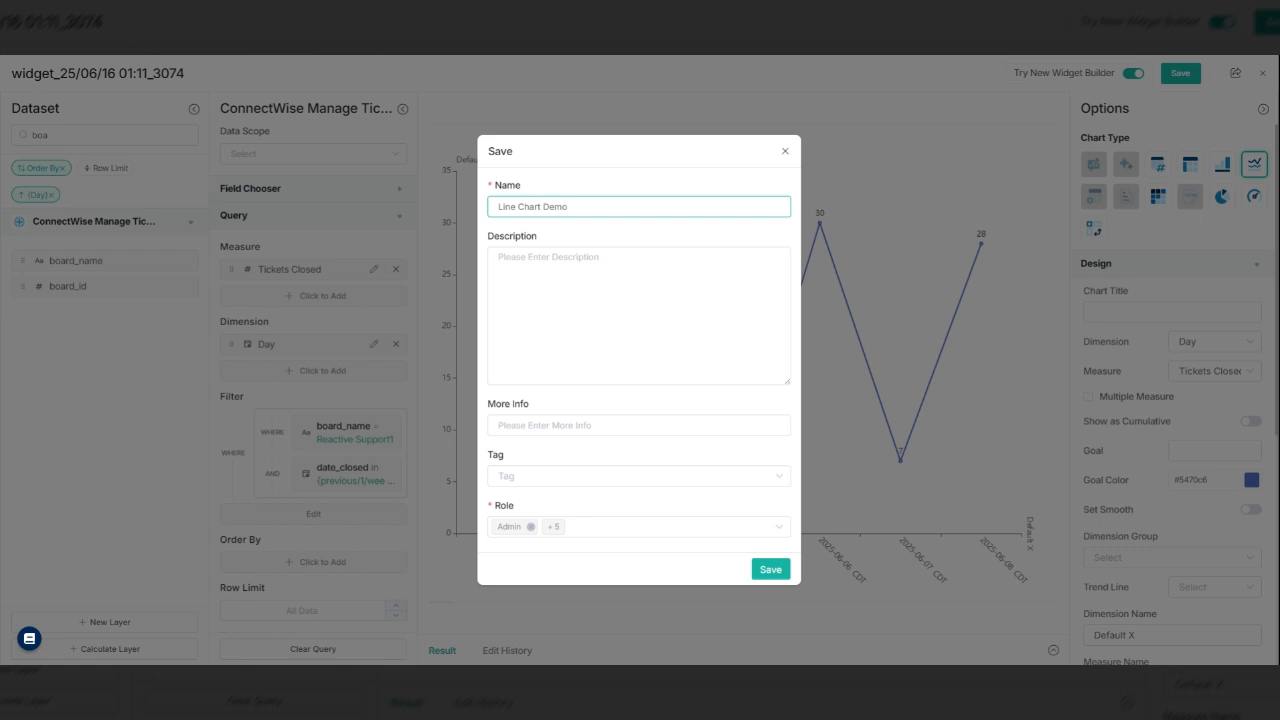
click(770, 572)
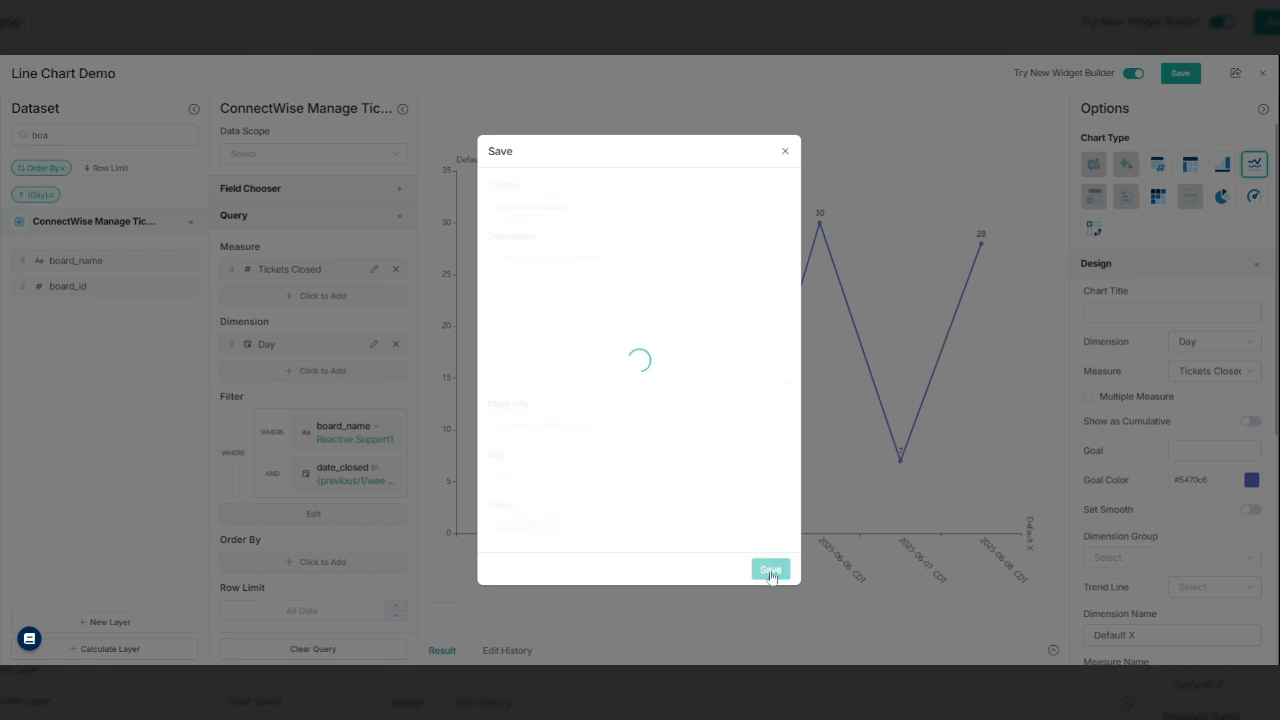